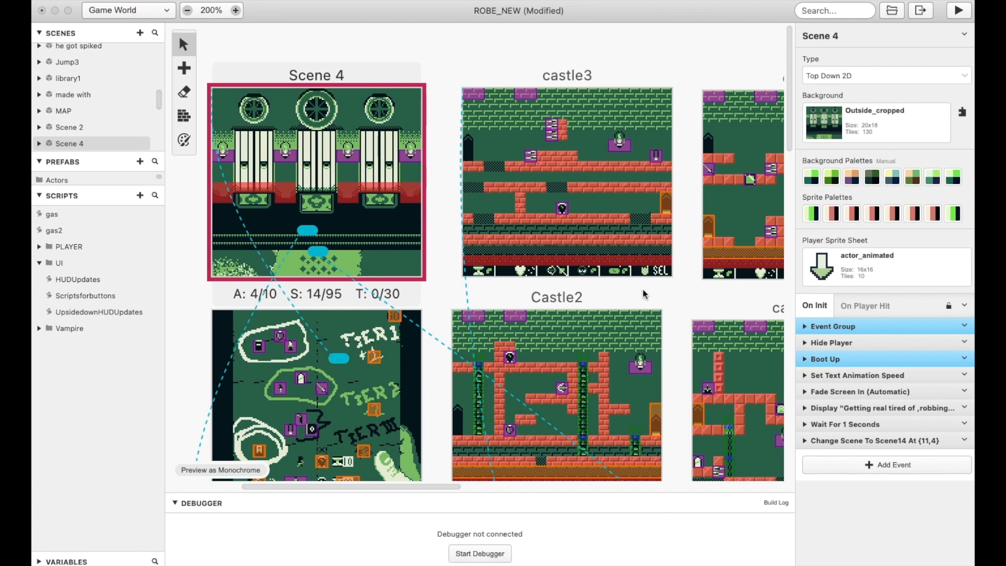
# Examine the castle3 scene's layout and its bottom HUD row at 400% zoom
pyautogui.click(236, 11)
pyautogui.click(236, 10)
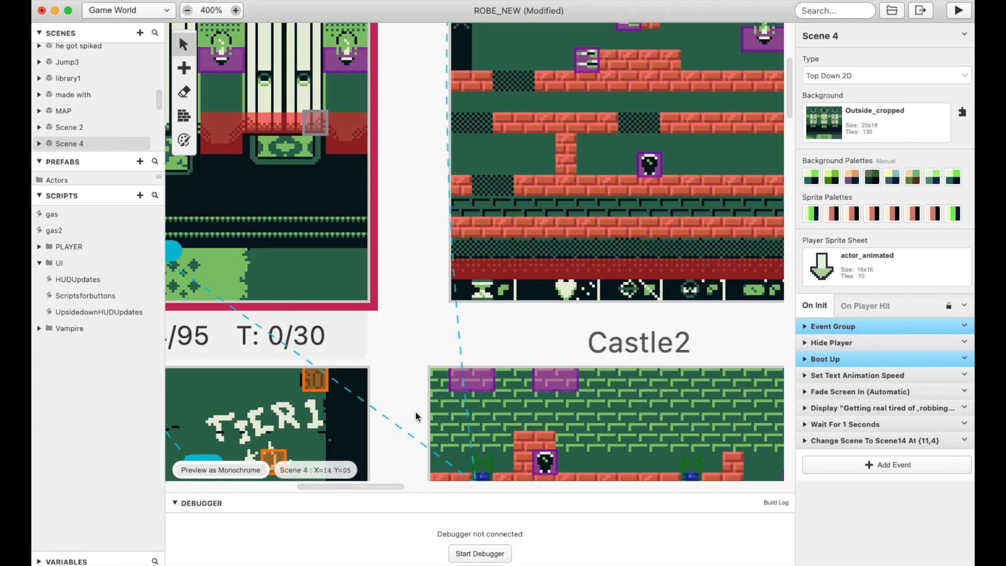
pyautogui.moveTo(382, 486); pyautogui.dragTo(420, 486)
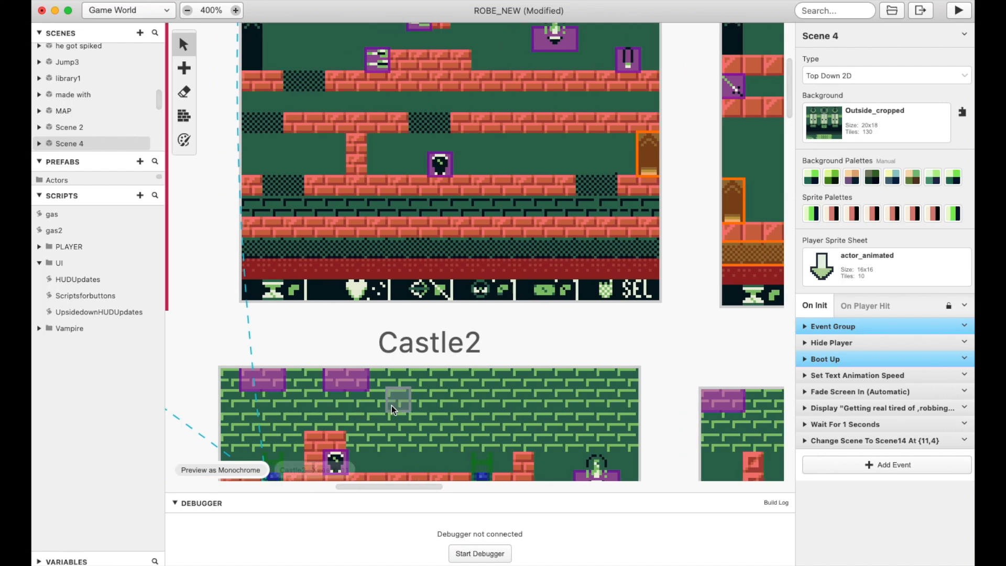
pyautogui.scroll(4, 392, 402)
pyautogui.scroll(-5, 392, 401)
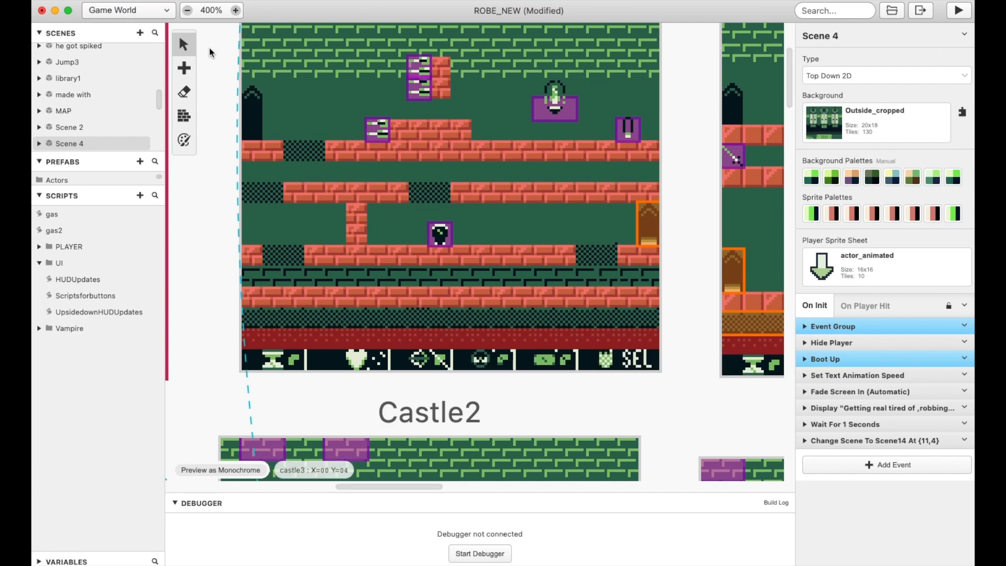
pyautogui.scroll(3, 366, 320)
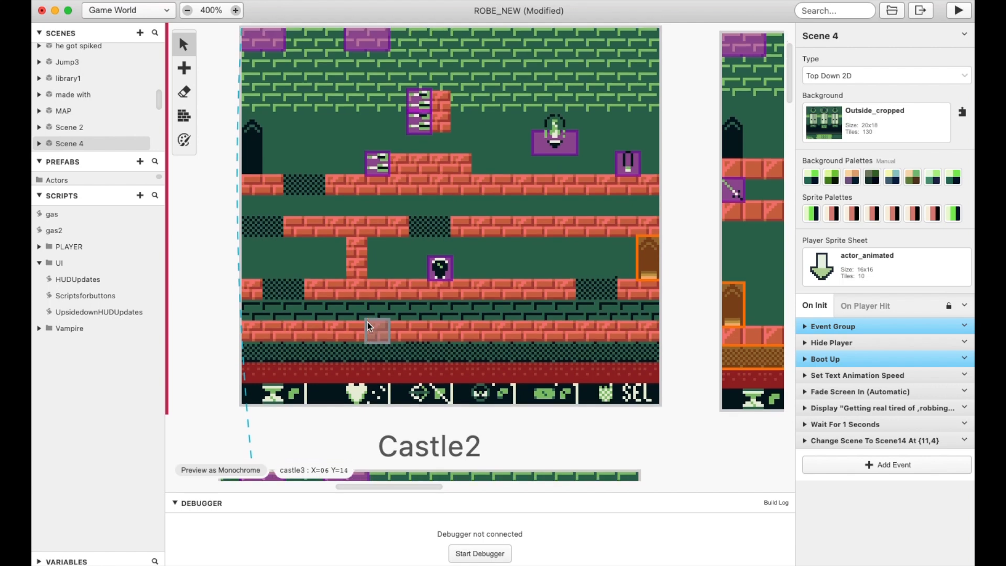
pyautogui.scroll(1, 366, 321)
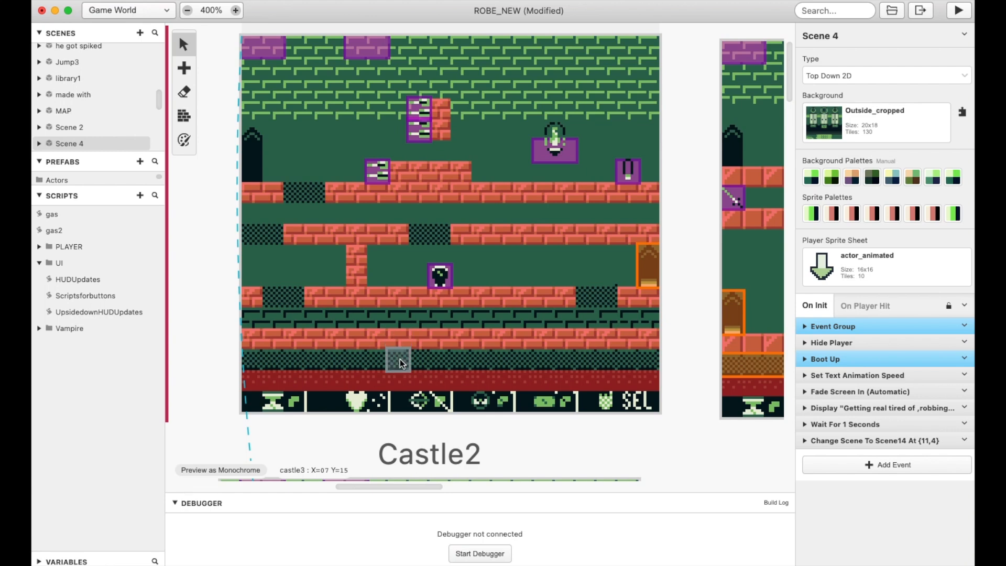
# Show the Castle1 scene's On Init events and collapse its two expanded Boot Up groups
pyautogui.click(188, 12)
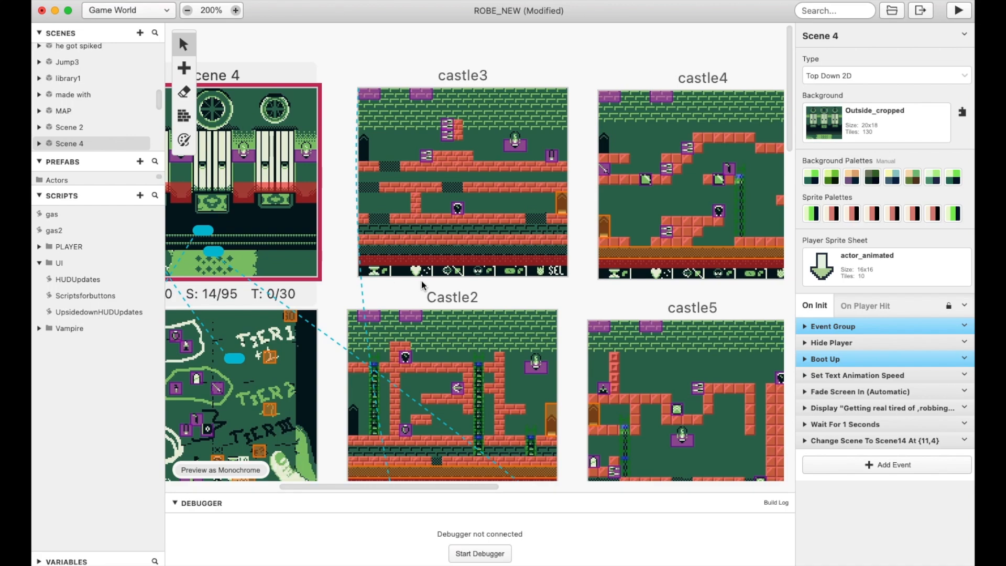
pyautogui.scroll(-6, 446, 152)
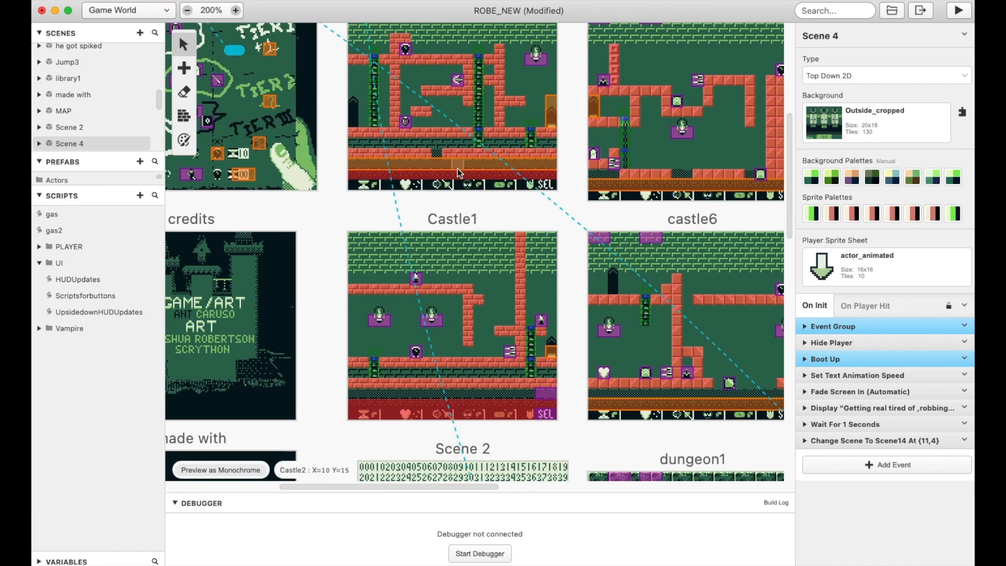
pyautogui.scroll(-1, 482, 180)
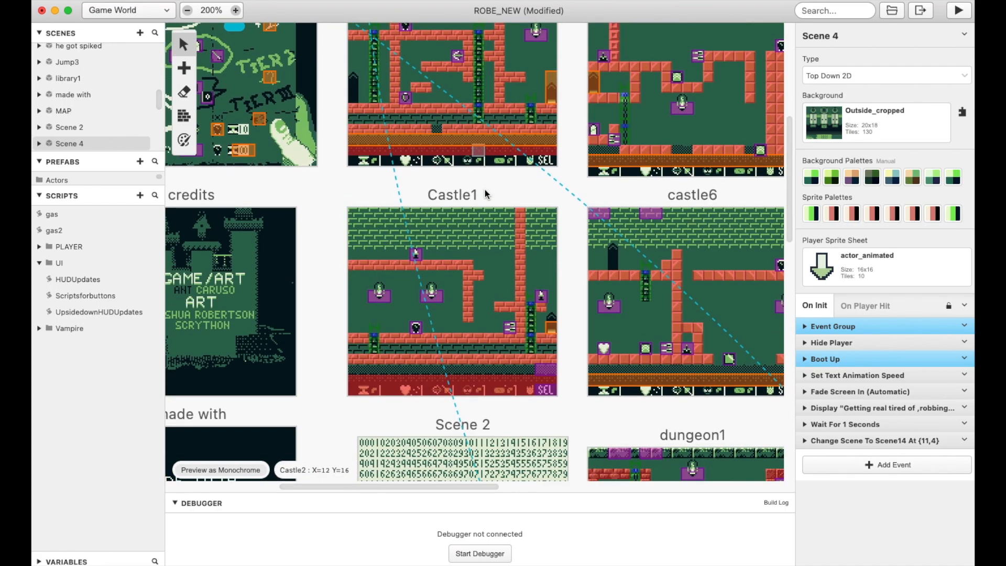
pyautogui.click(440, 246)
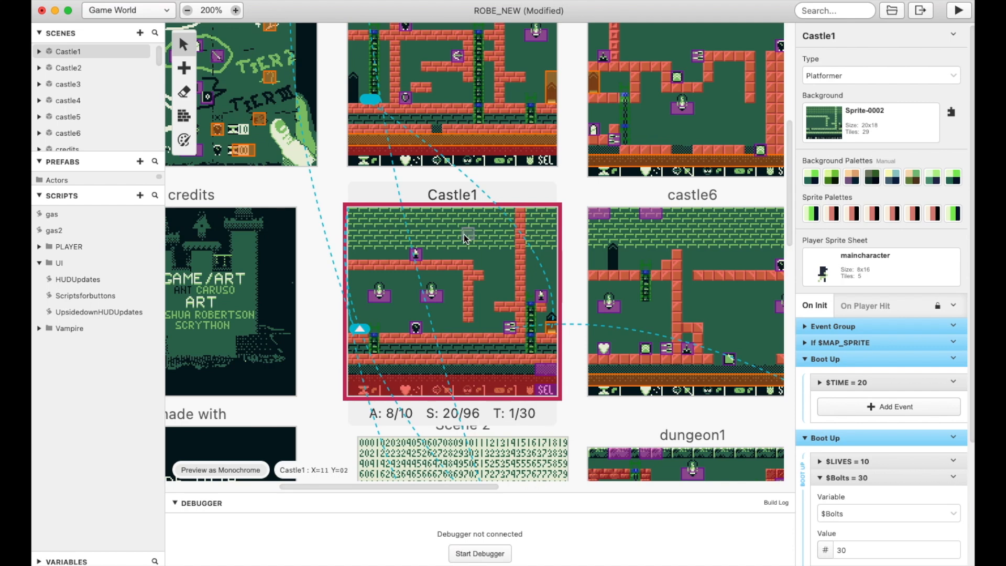
pyautogui.click(806, 358)
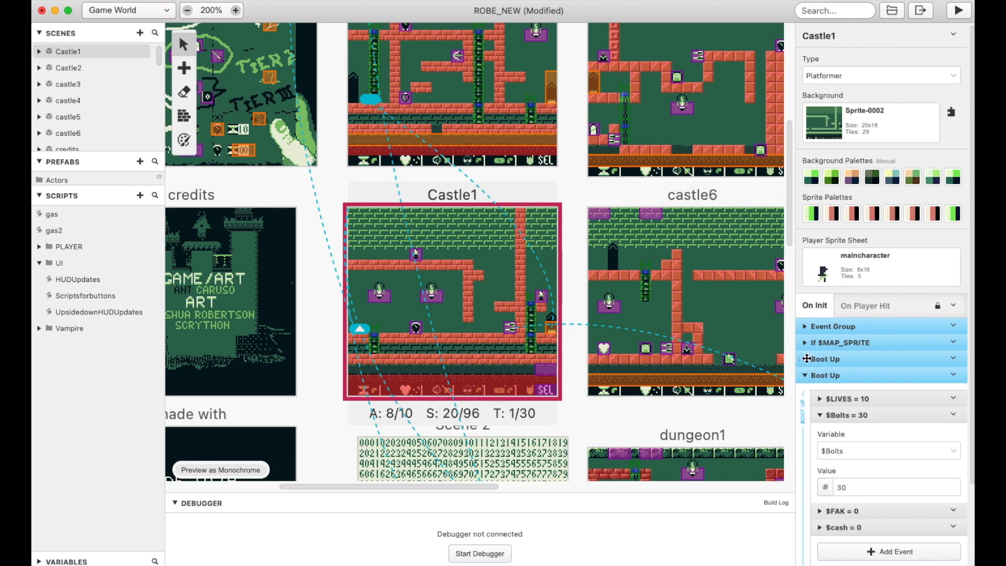
pyautogui.click(806, 375)
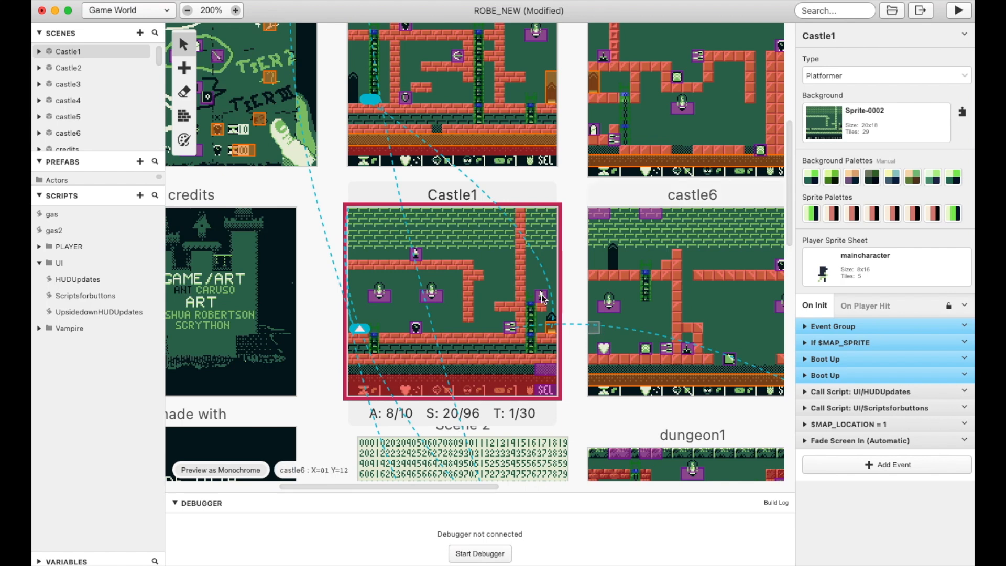
# Erase the collision tiles along the bottom HUD row of the Castle1 scene
pyautogui.scroll(-2, 552, 374)
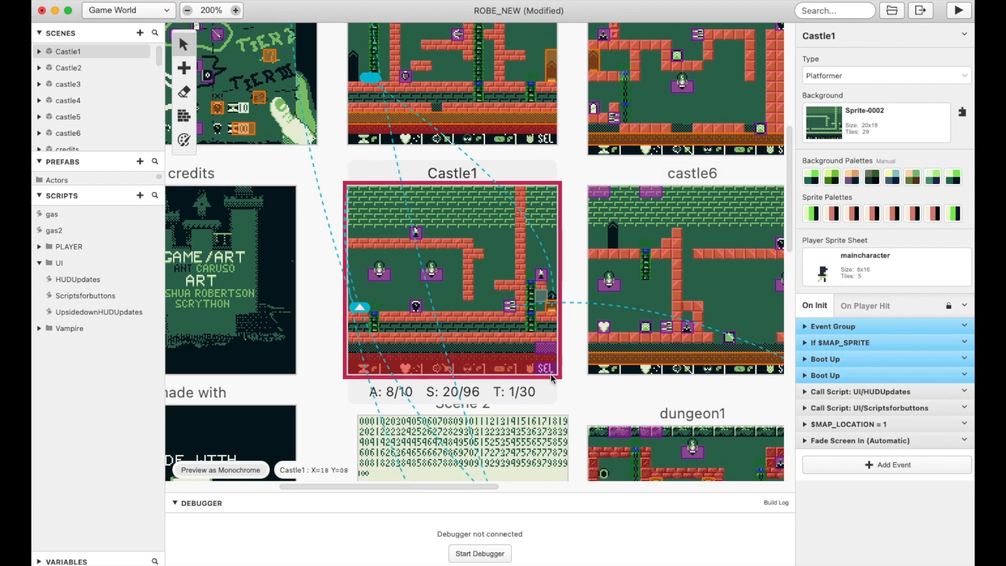
pyautogui.click(539, 407)
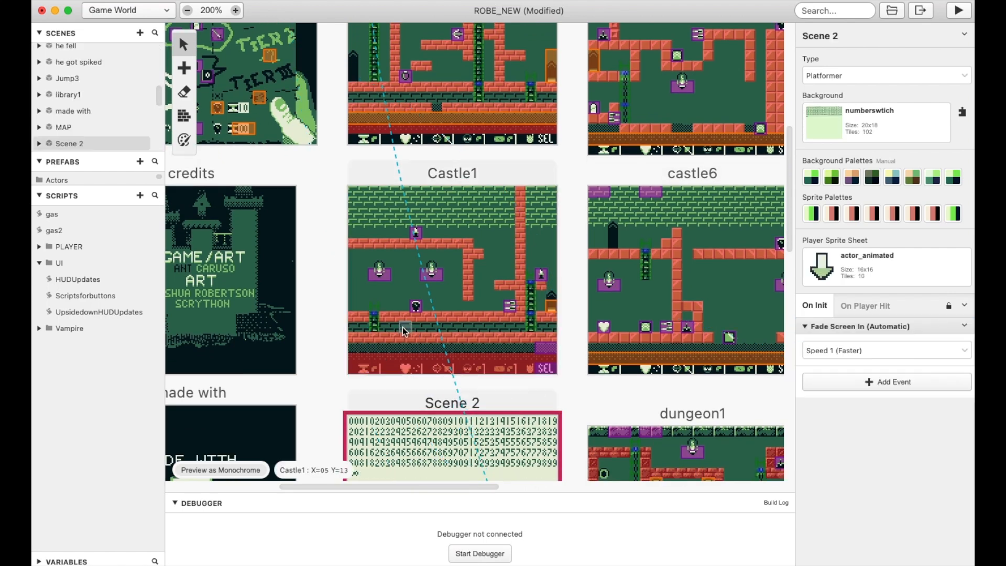
pyautogui.scroll(-5, 403, 327)
pyautogui.click(183, 93)
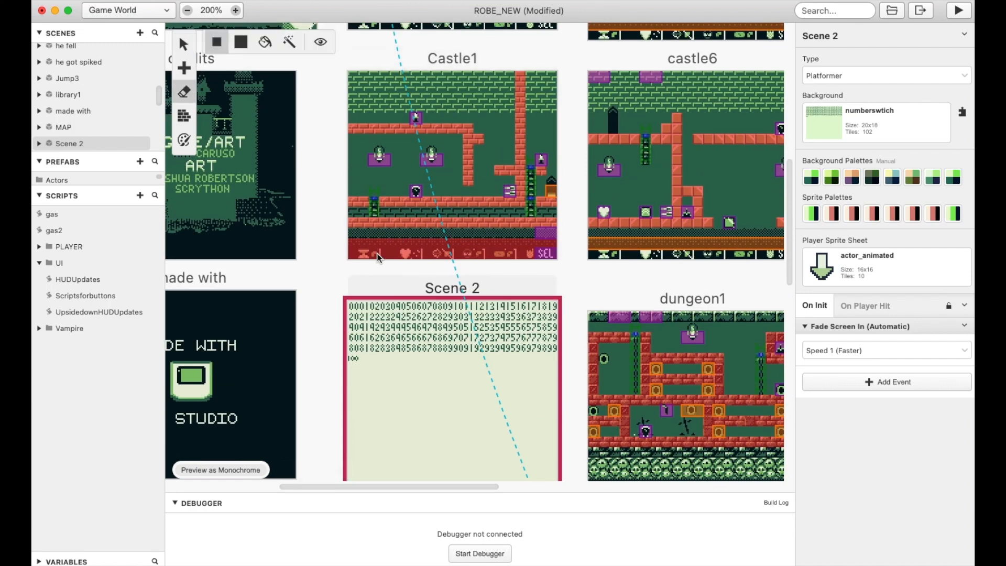
pyautogui.moveTo(354, 254); pyautogui.dragTo(545, 259)
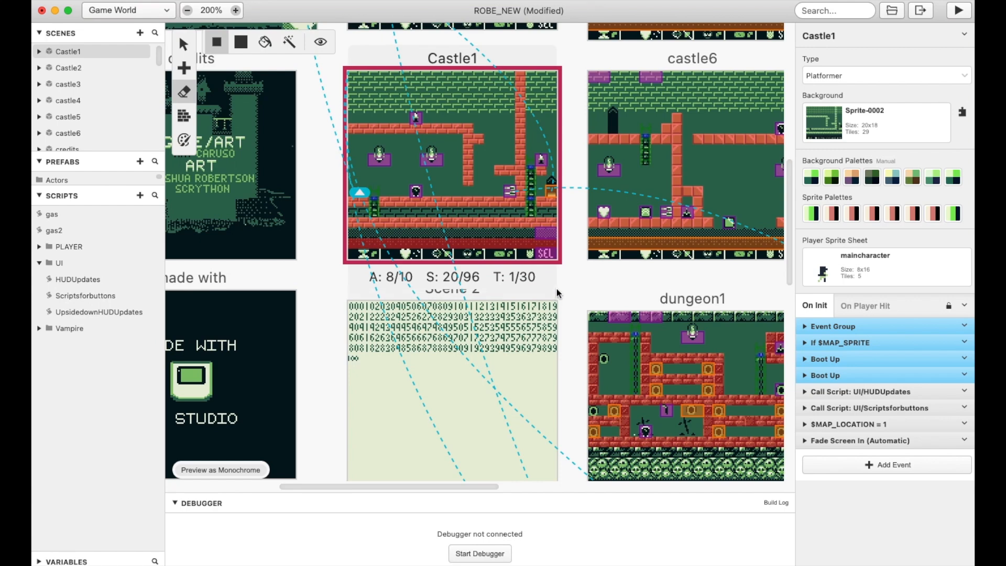
# Move the Chase_Tracker actor off Castle1's SEL icon to X 16, Y 15
pyautogui.press('v')
pyautogui.click(522, 235)
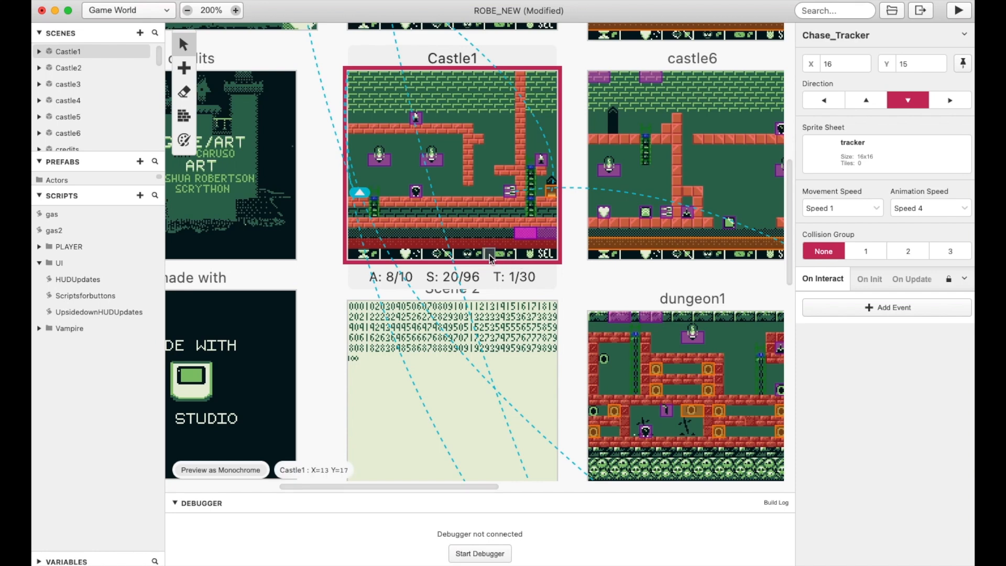
pyautogui.keyDown('ctrl'); pyautogui.scroll(3, 490, 257); pyautogui.keyUp('ctrl')
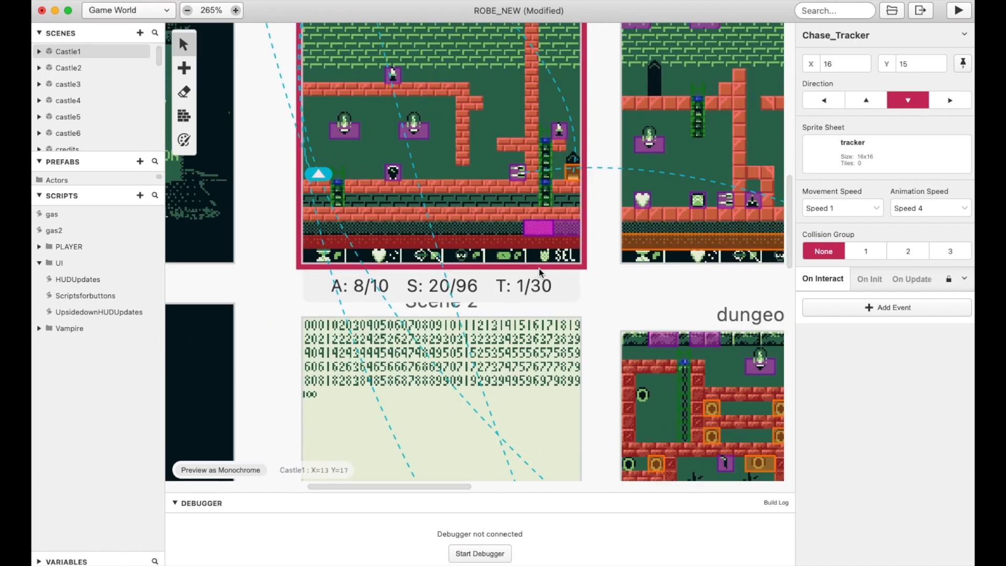
pyautogui.keyDown('ctrl'); pyautogui.scroll(4, 501, 259); pyautogui.keyUp('ctrl')
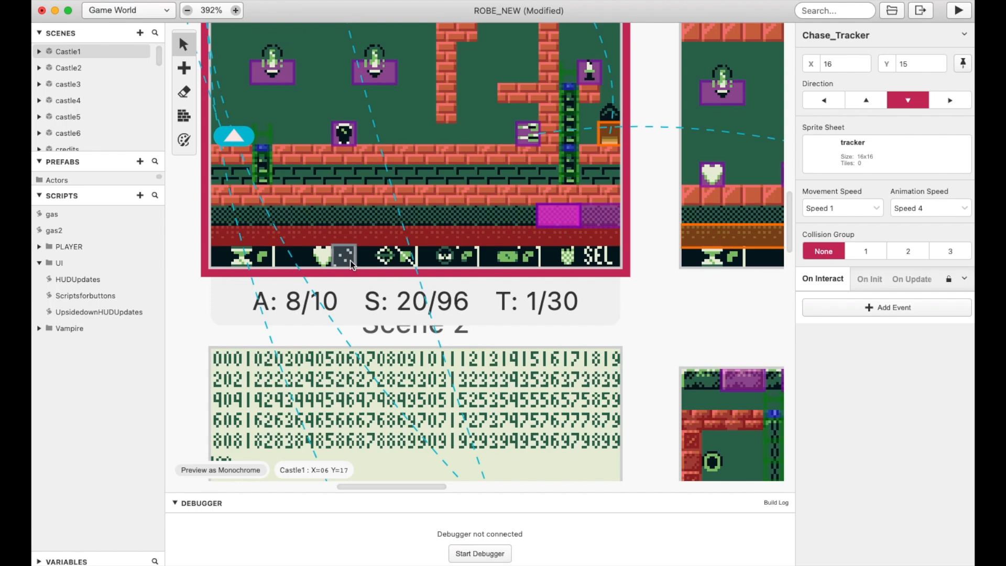
# Shift Scene 2 slightly lower beneath Castle1 and examine its number tiles against Castle1's HUD row
pyautogui.click(472, 343)
pyautogui.moveTo(471, 343); pyautogui.dragTo(472, 357)
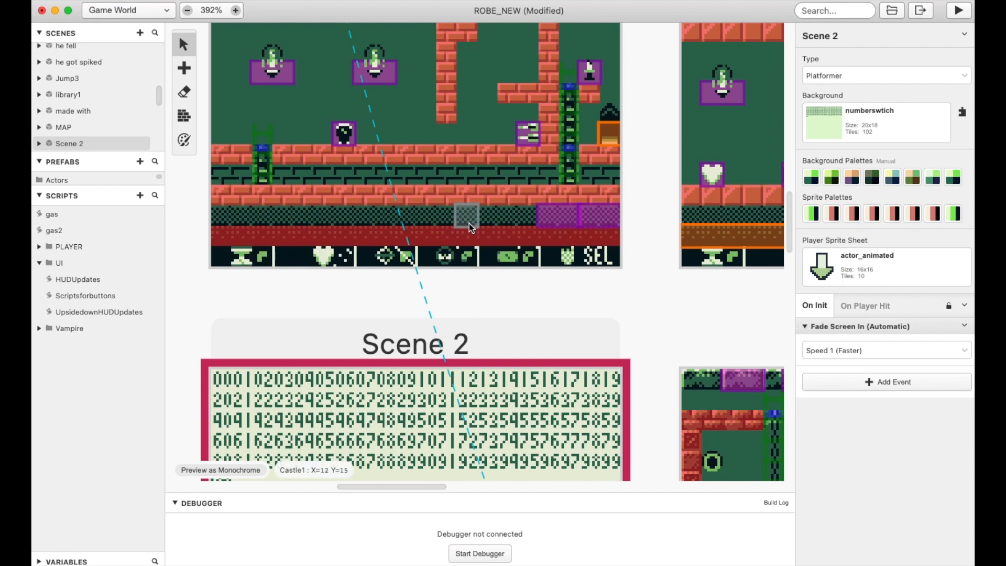
pyautogui.scroll(-3, 475, 273)
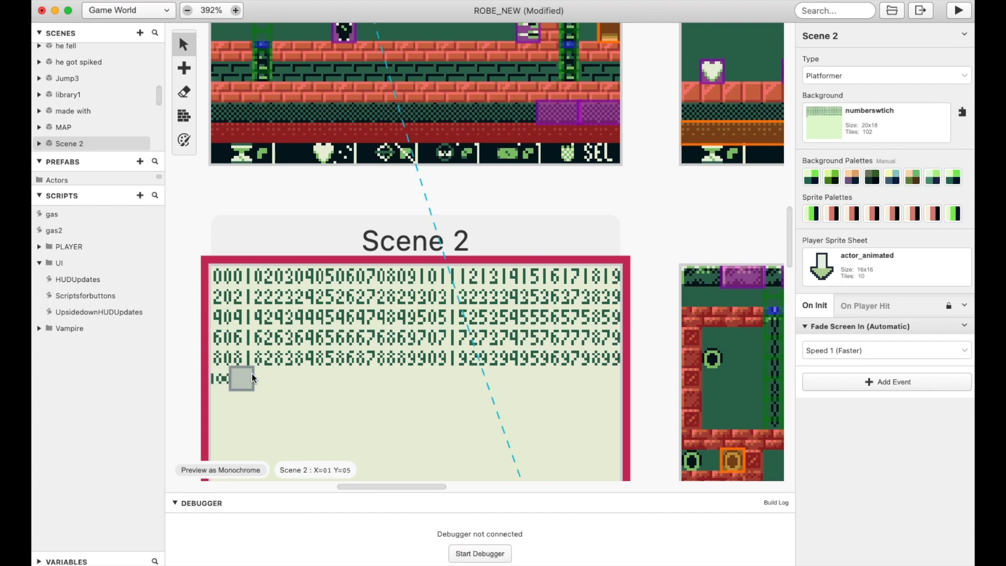
pyautogui.scroll(5, 273, 262)
pyautogui.scroll(2, 275, 263)
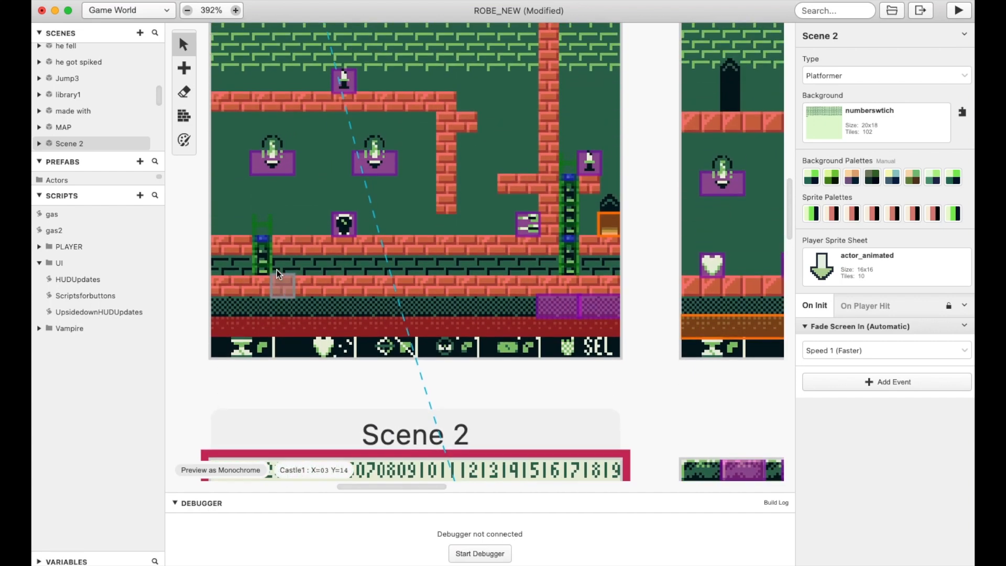
pyautogui.scroll(-3, 273, 296)
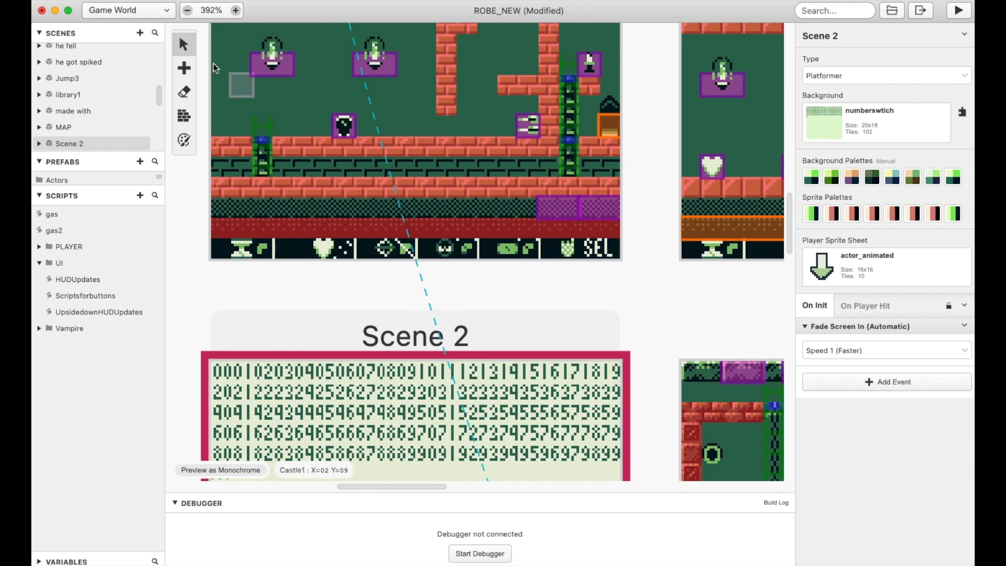
# Select Scene 4 and expand its Boot Up event group and the $cash variable event inside it
pyautogui.click(189, 12)
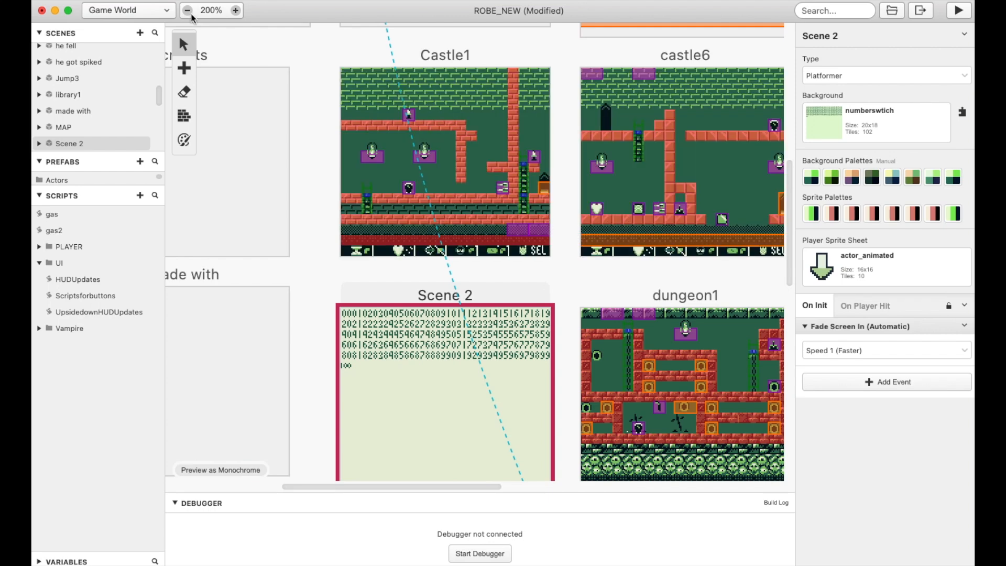
pyautogui.moveTo(401, 487); pyautogui.dragTo(330, 485)
pyautogui.scroll(10, 493, 245)
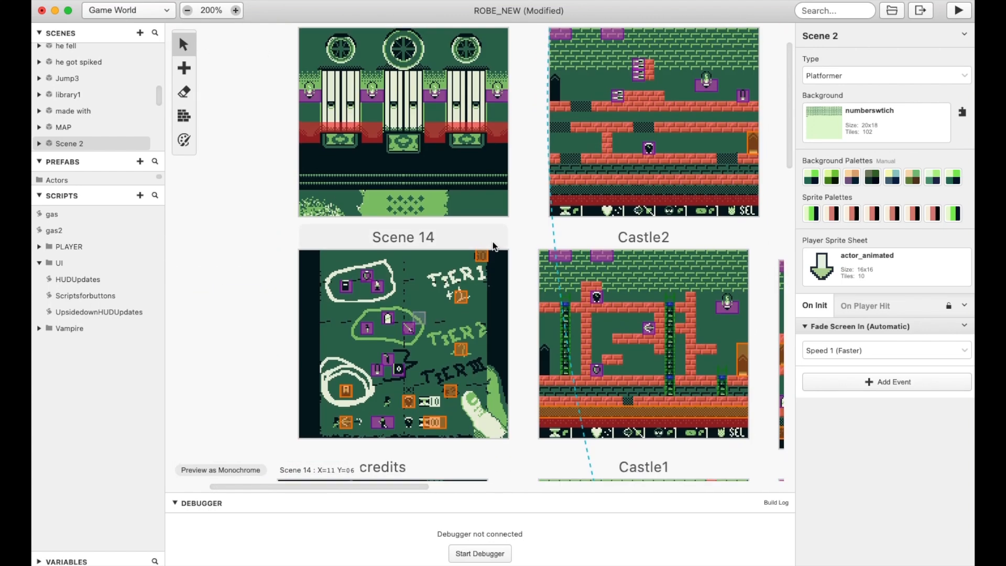
pyautogui.click(493, 195)
pyautogui.moveTo(419, 489); pyautogui.dragTo(468, 485)
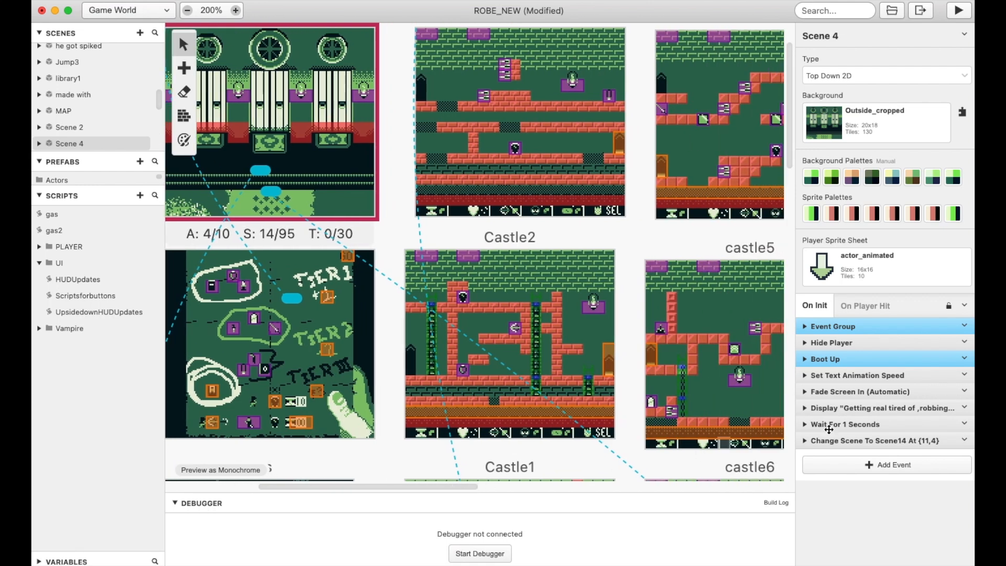
pyautogui.click(809, 362)
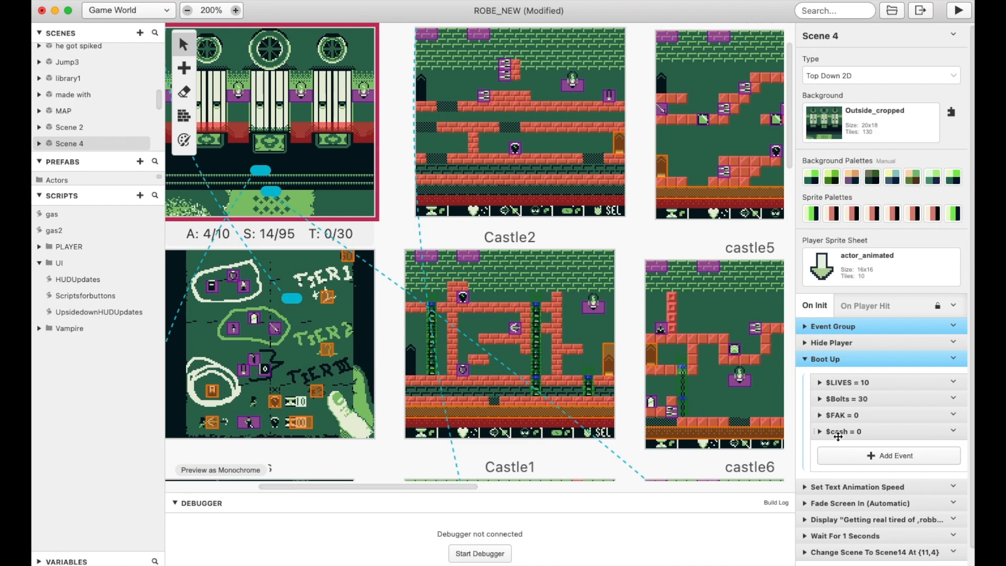
pyautogui.click(820, 431)
pyautogui.scroll(-3, 874, 351)
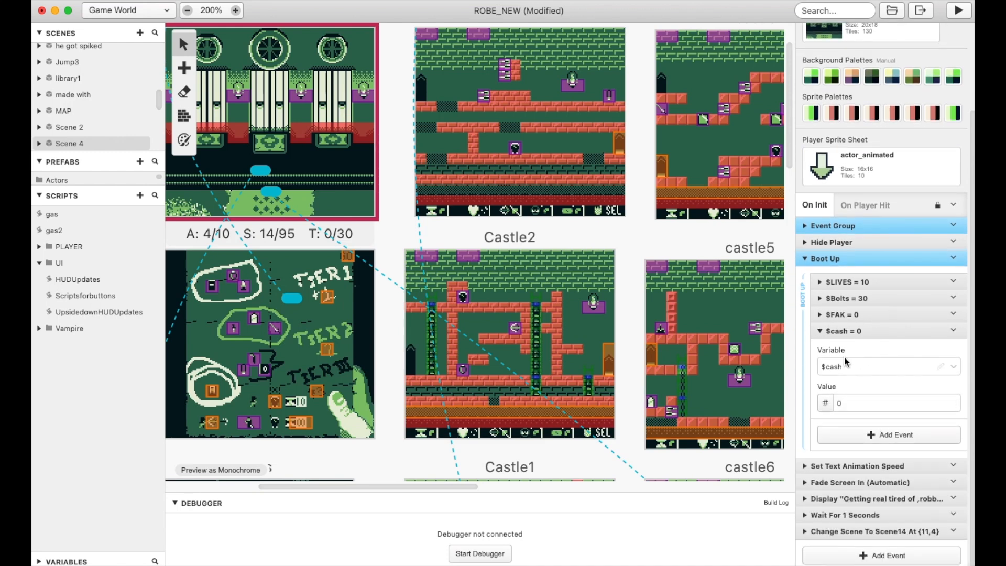
# Add a Variable Set To Value event to Scene 4's Boot Up group and remove it again
pyautogui.click(879, 439)
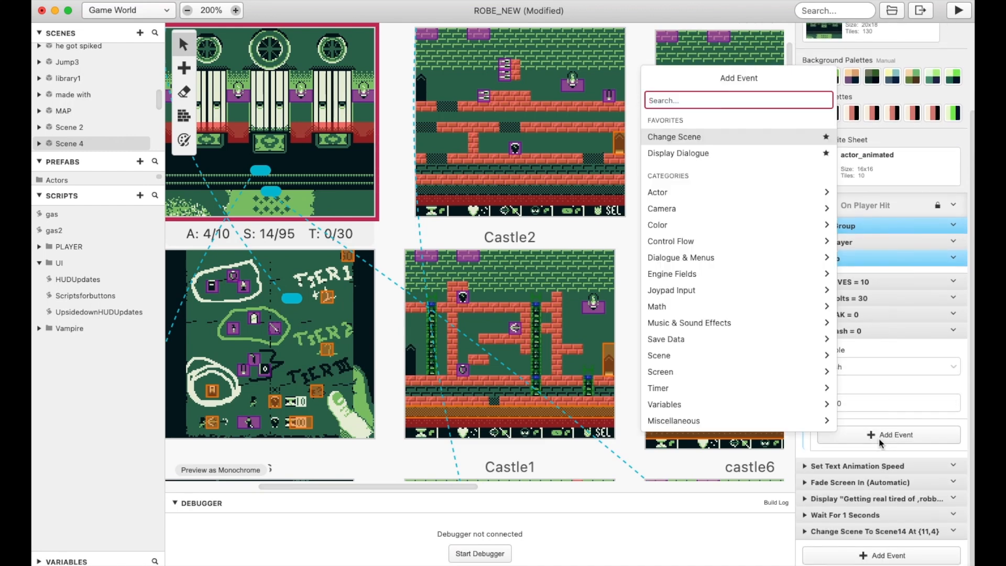
pyautogui.write('set variable to')
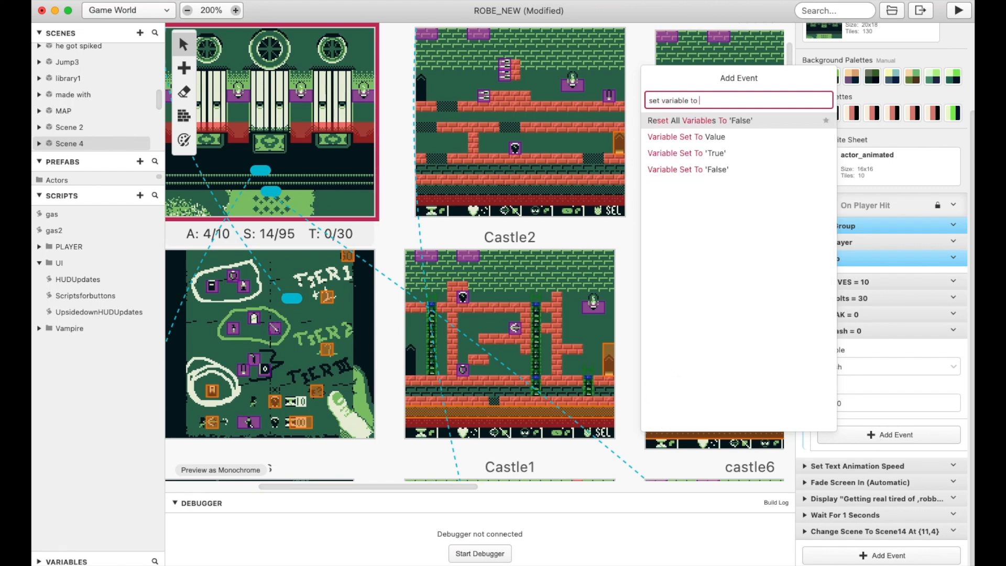
pyautogui.write(' value')
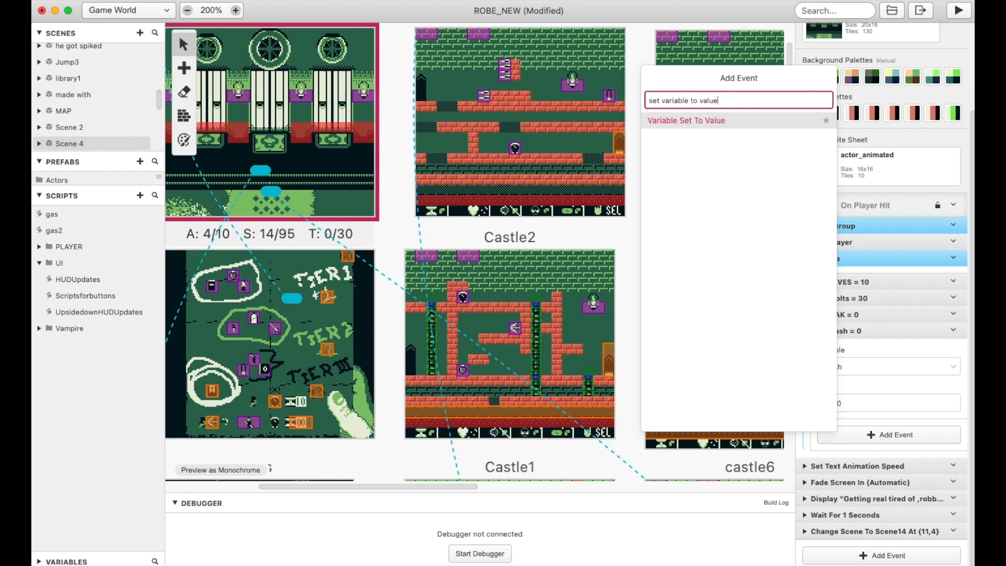
pyautogui.click(713, 120)
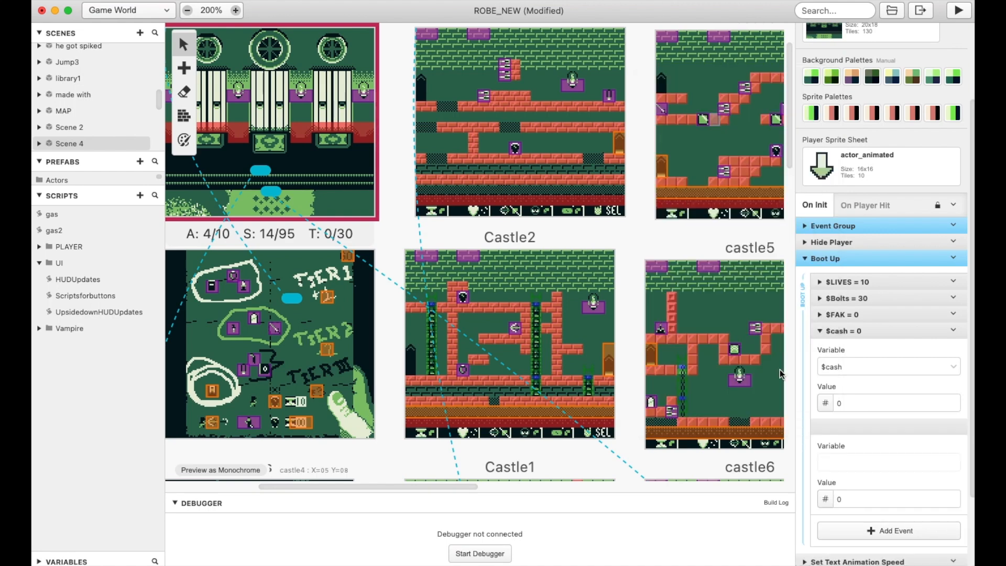
pyautogui.click(954, 426)
pyautogui.click(926, 546)
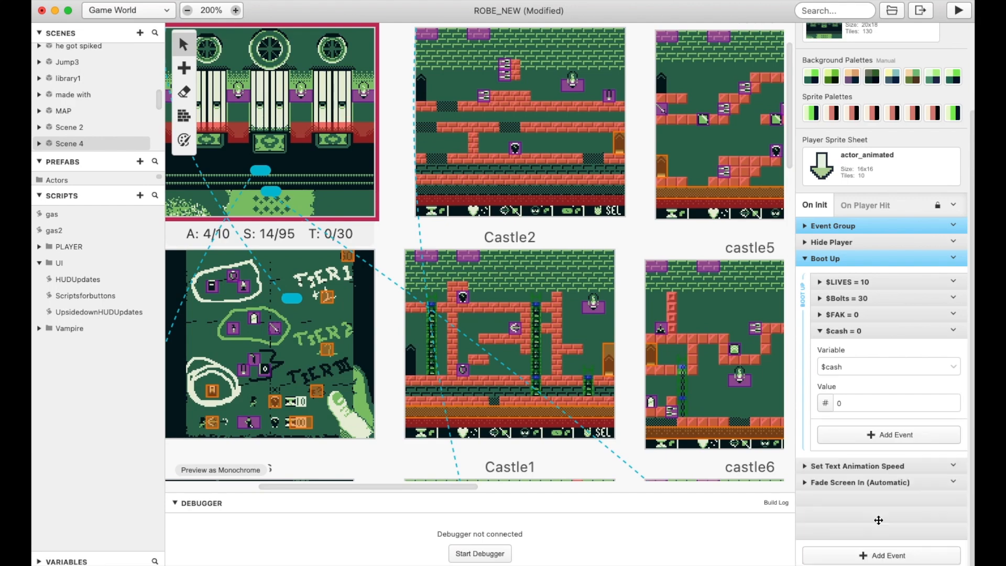
# Select the Castle1 scene to show its On Init events
pyautogui.scroll(-5, 440, 191)
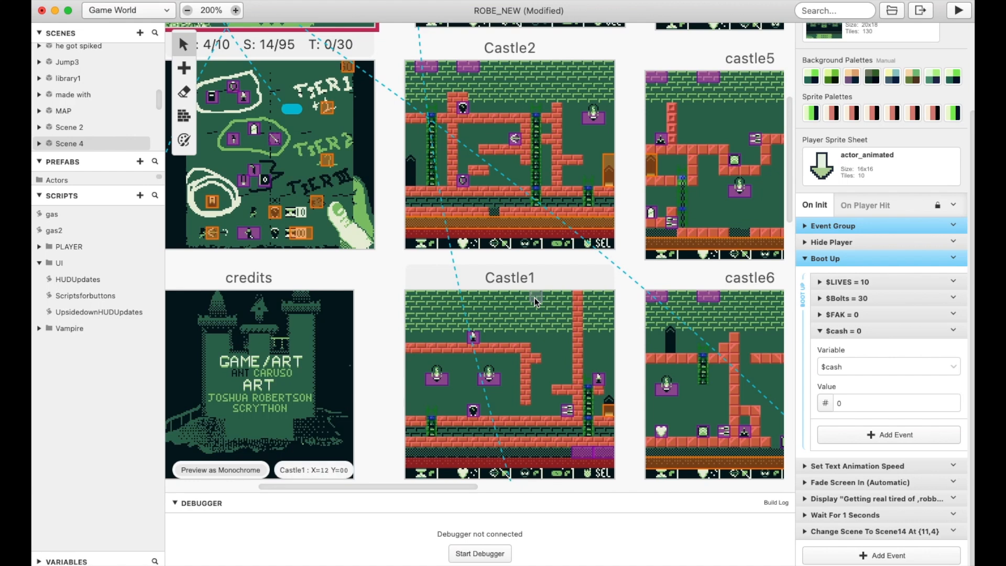
pyautogui.scroll(-2, 518, 335)
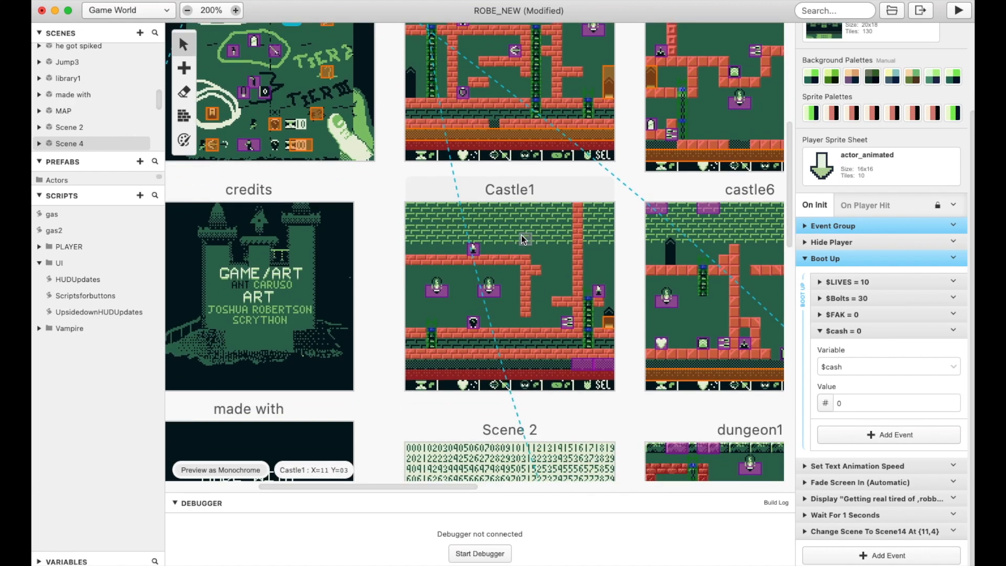
pyautogui.click(521, 235)
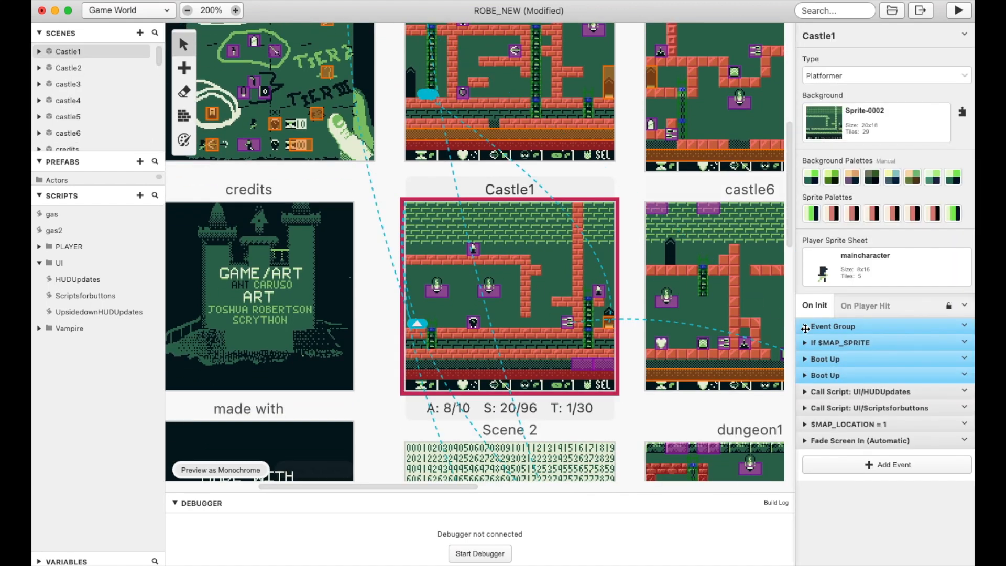
# Expand both Boot Up groups in Castle1's On Init events and open the $TIME variable event
pyautogui.click(804, 359)
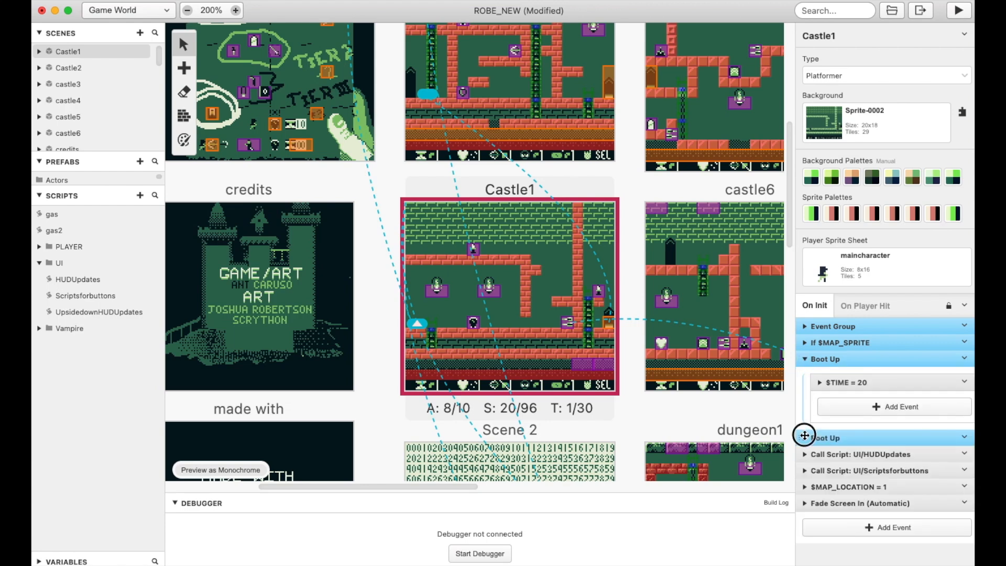
pyautogui.click(805, 436)
pyautogui.click(821, 478)
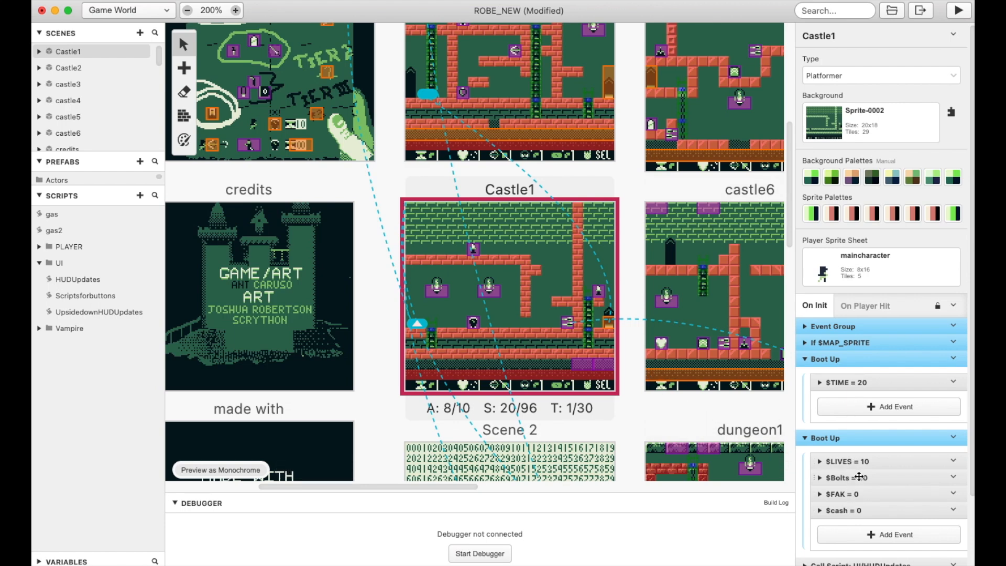
pyautogui.click(818, 382)
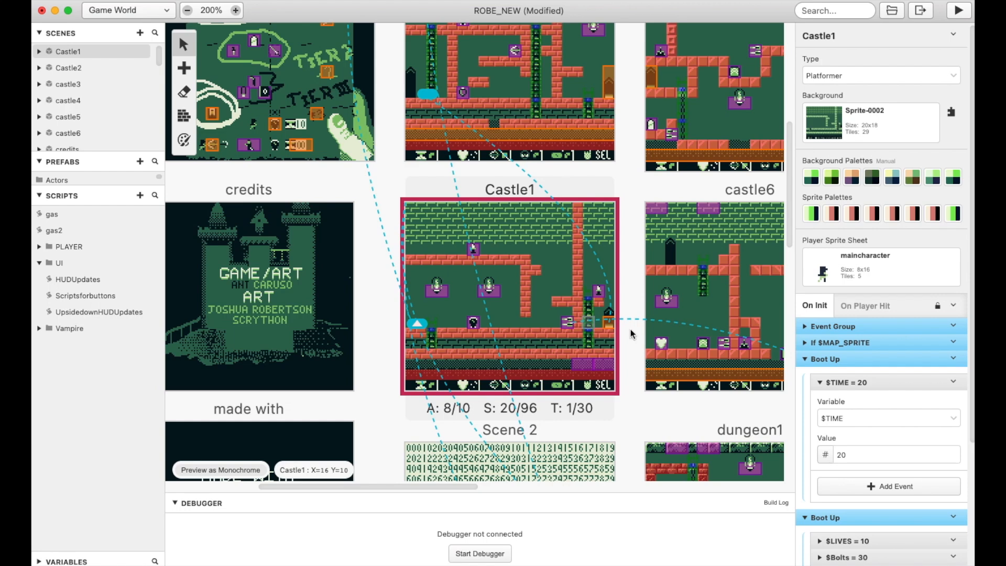
# Review the $TIME, $LIVES, $Bolts, $FAK and $cash boot-up variables and collapse both Boot Up groups
pyautogui.click(809, 358)
pyautogui.click(808, 358)
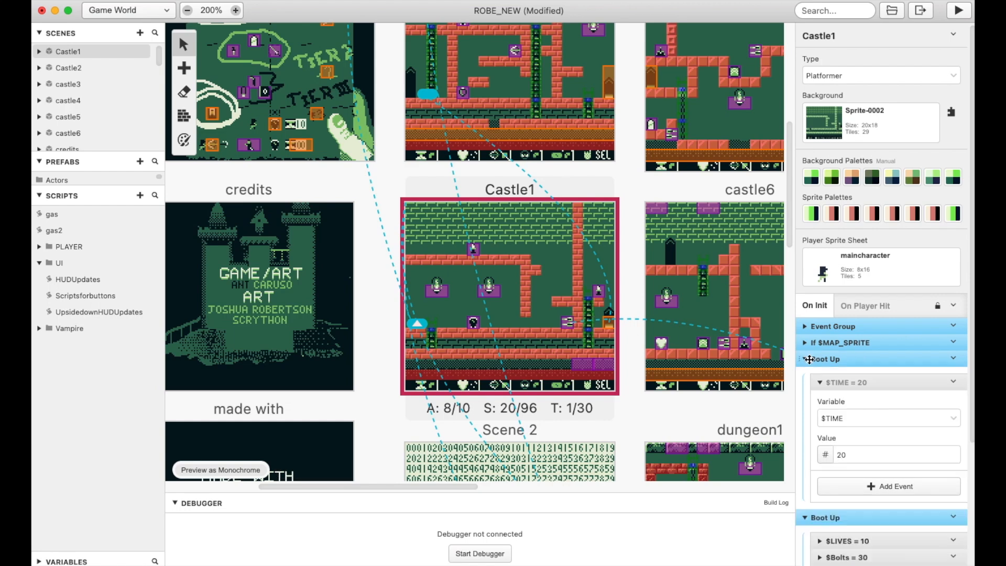
pyautogui.scroll(-5, 860, 397)
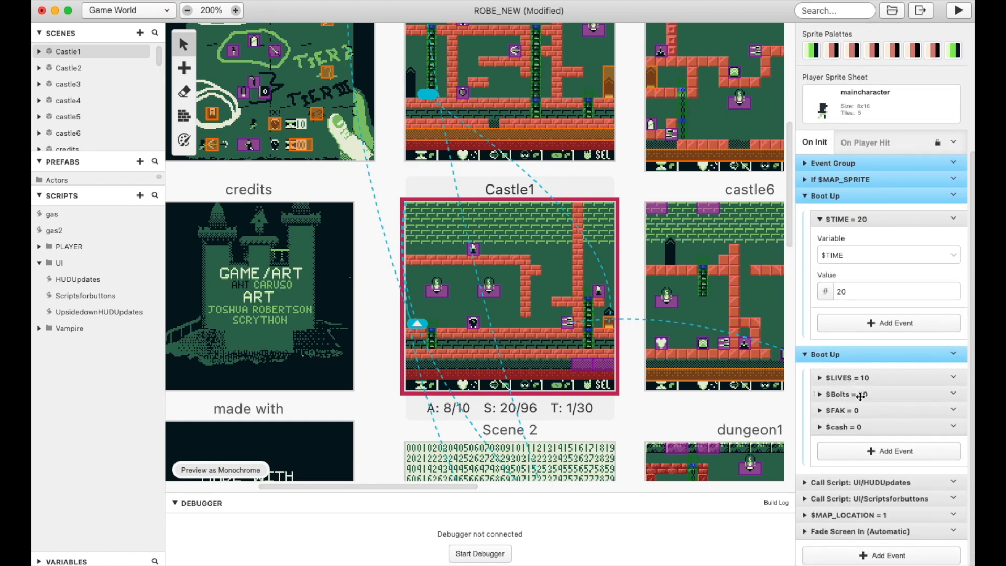
pyautogui.scroll(3, 806, 356)
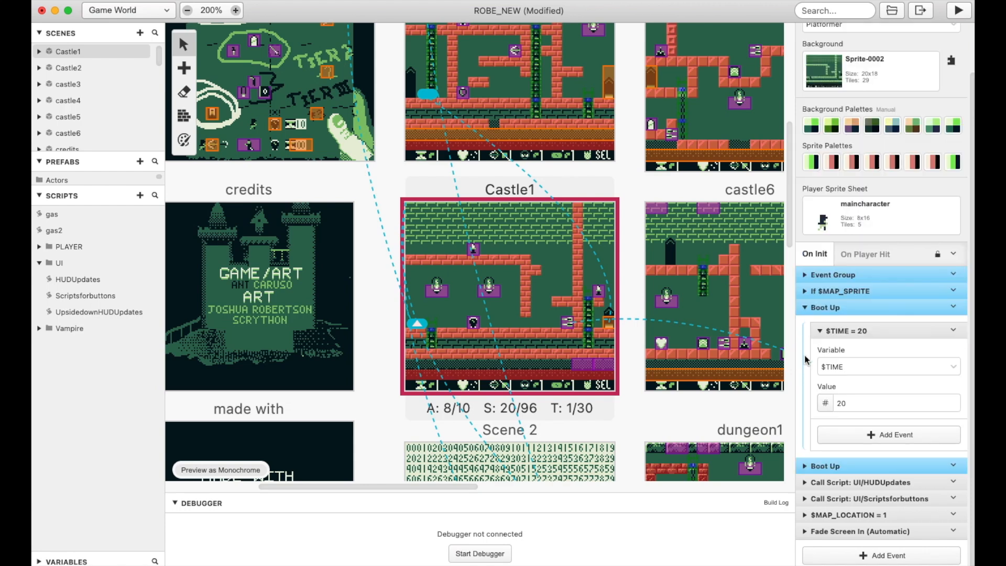
pyautogui.click(814, 313)
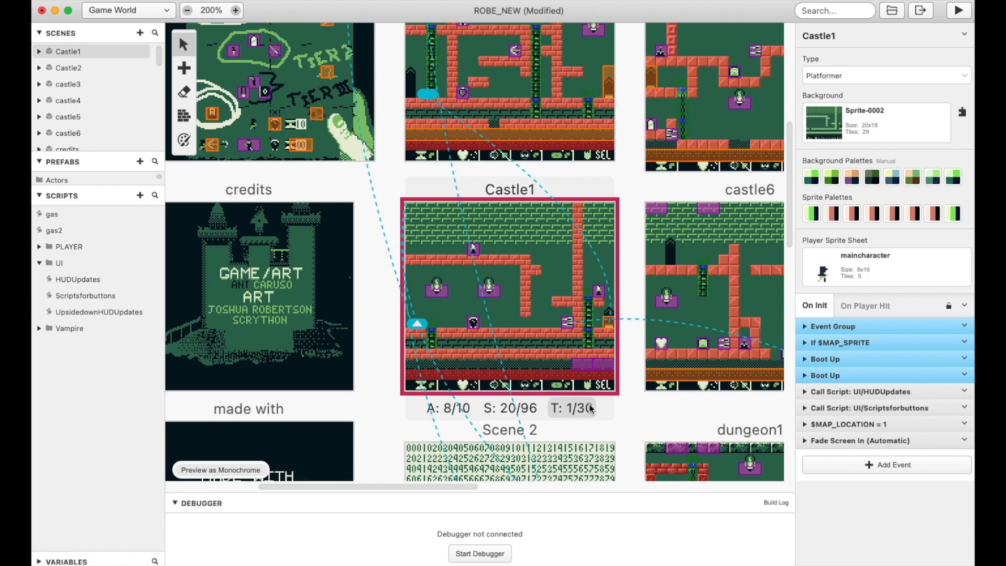
# Expand Castle1's UI/HUDUpdates script call and open the HUDUpdates script from the UI folder
pyautogui.moveTo(590, 408)
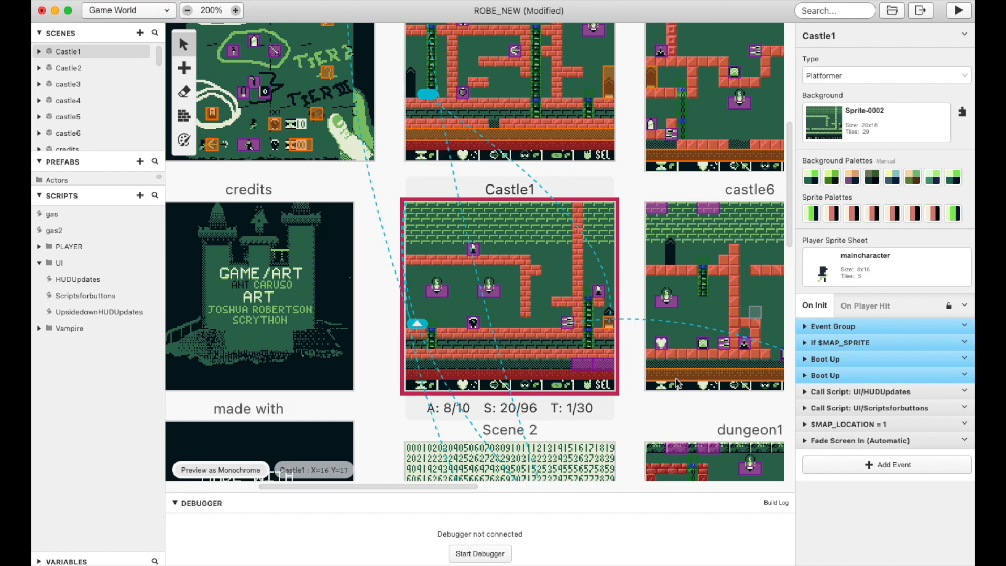
pyautogui.click(806, 393)
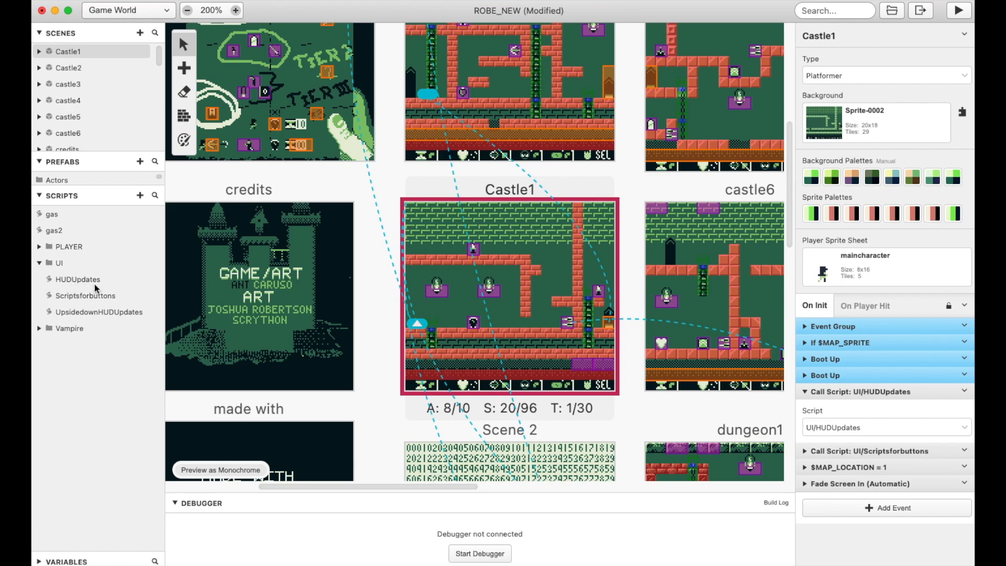
pyautogui.click(79, 281)
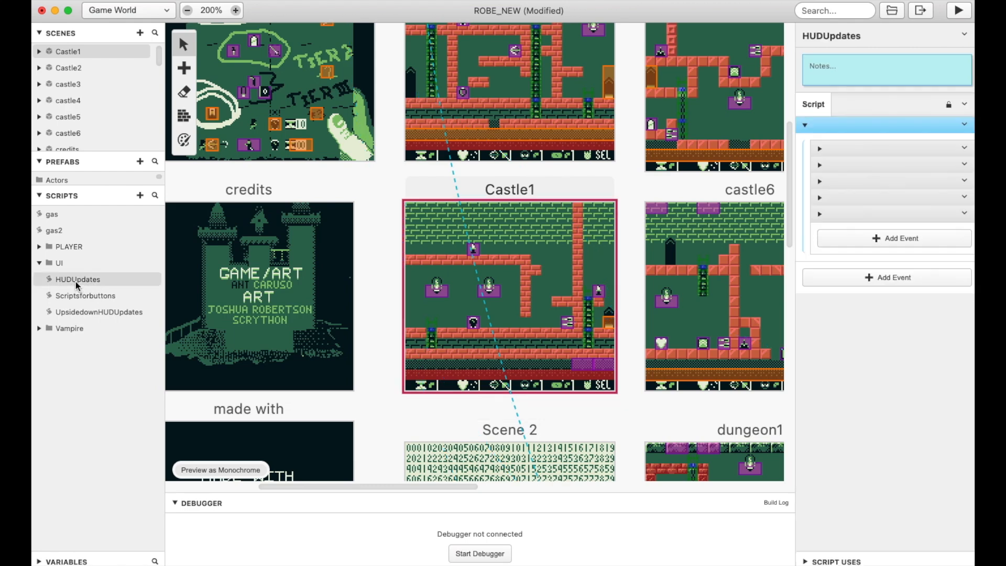
# Examine the tile replacement code in the TIME and Lives events of HUDUpdates, and collapse both events
pyautogui.click(820, 150)
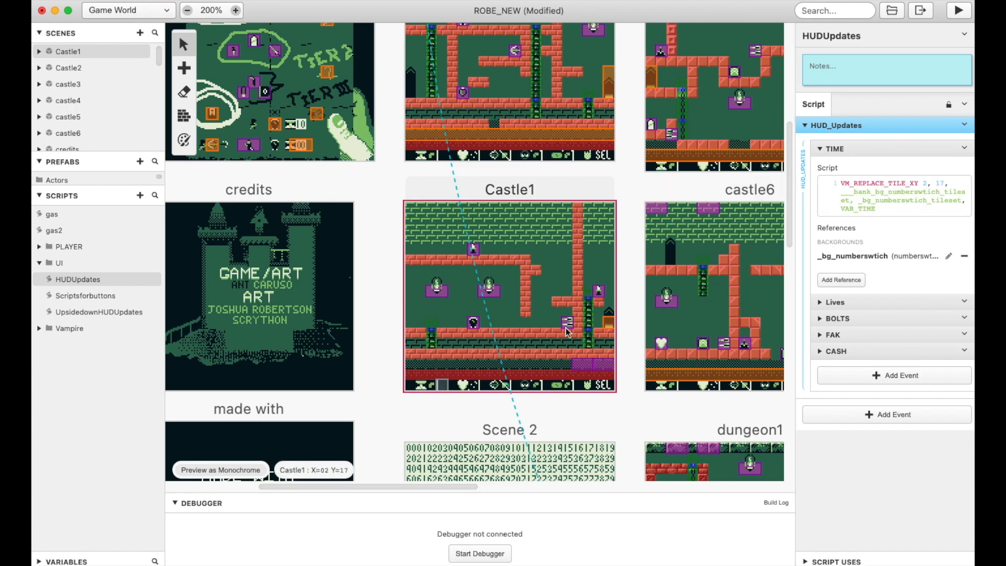
pyautogui.scroll(-1, 579, 394)
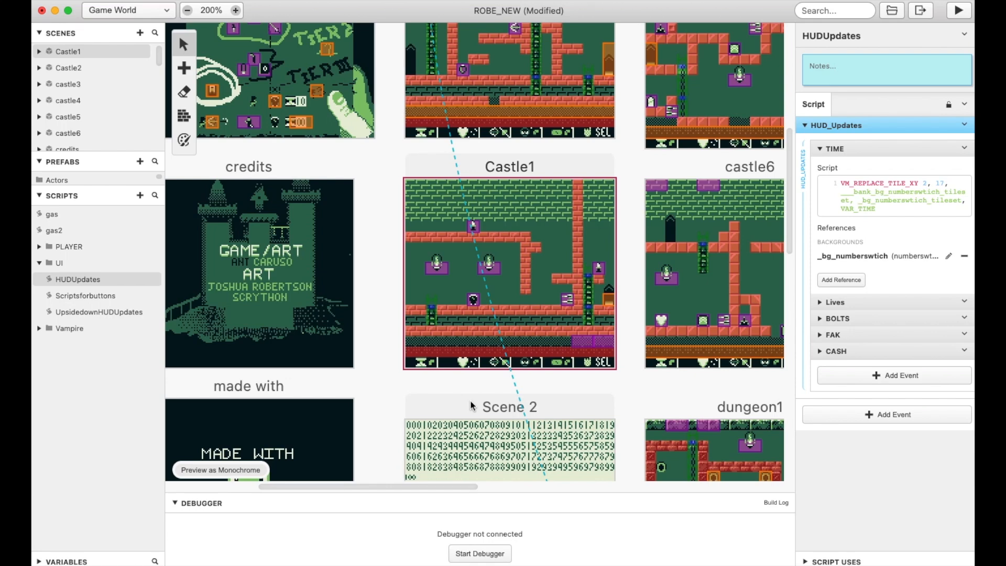
pyautogui.click(821, 302)
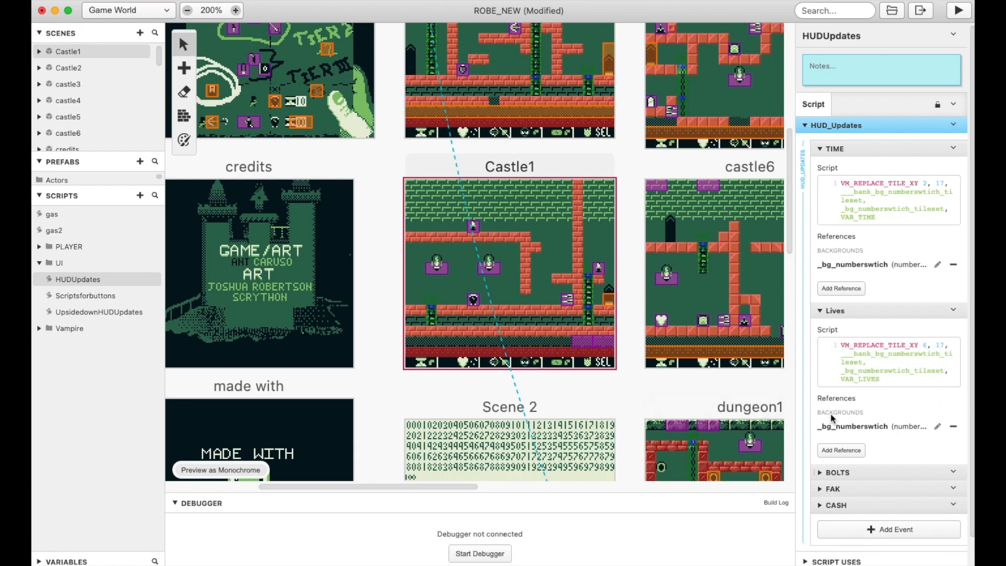
pyautogui.click(821, 310)
pyautogui.click(820, 148)
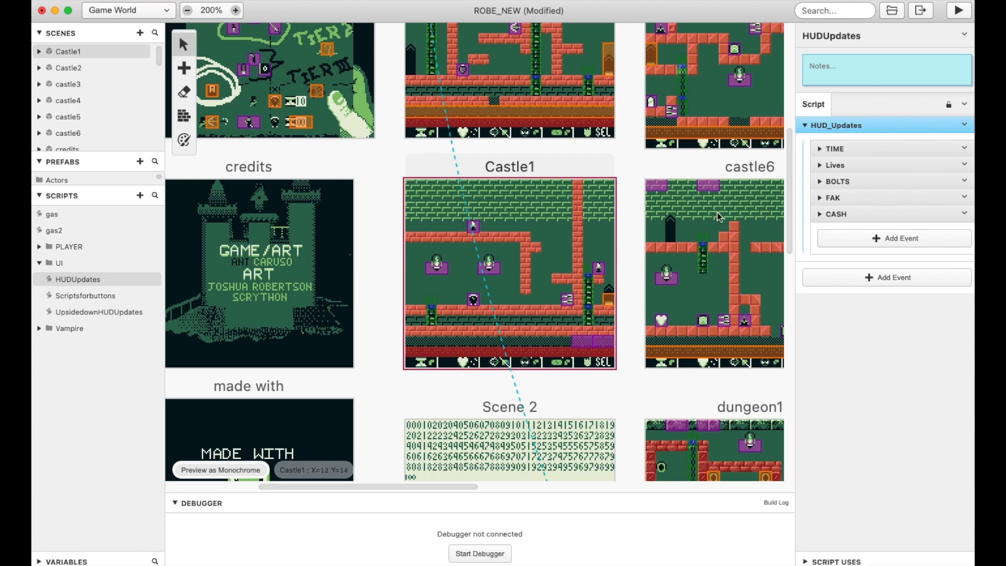
# Collapse the HUD_Updates group, return to the Castle1 scene and collapse its UI/HUDUpdates script call
pyautogui.click(806, 125)
pyautogui.click(530, 207)
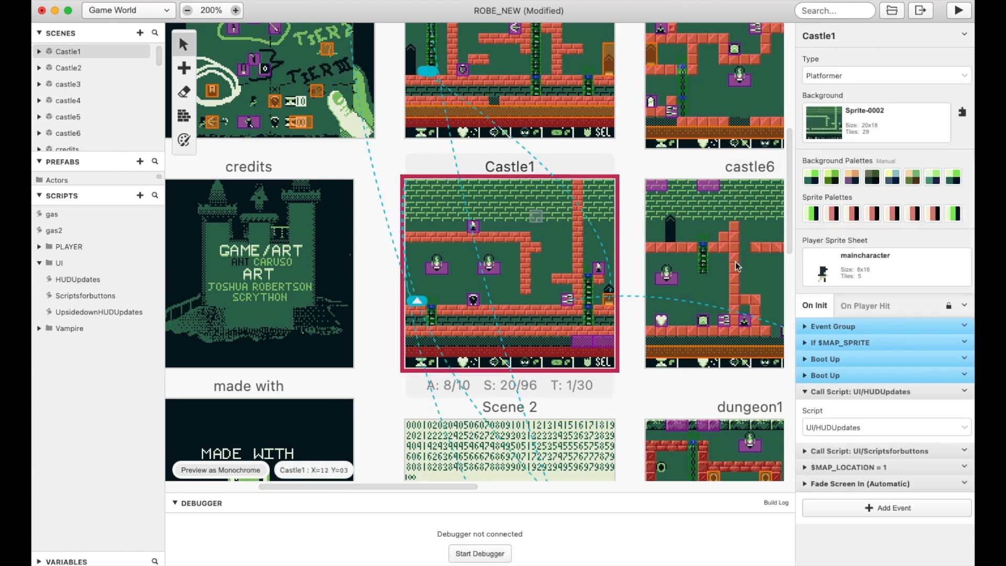
pyautogui.click(805, 393)
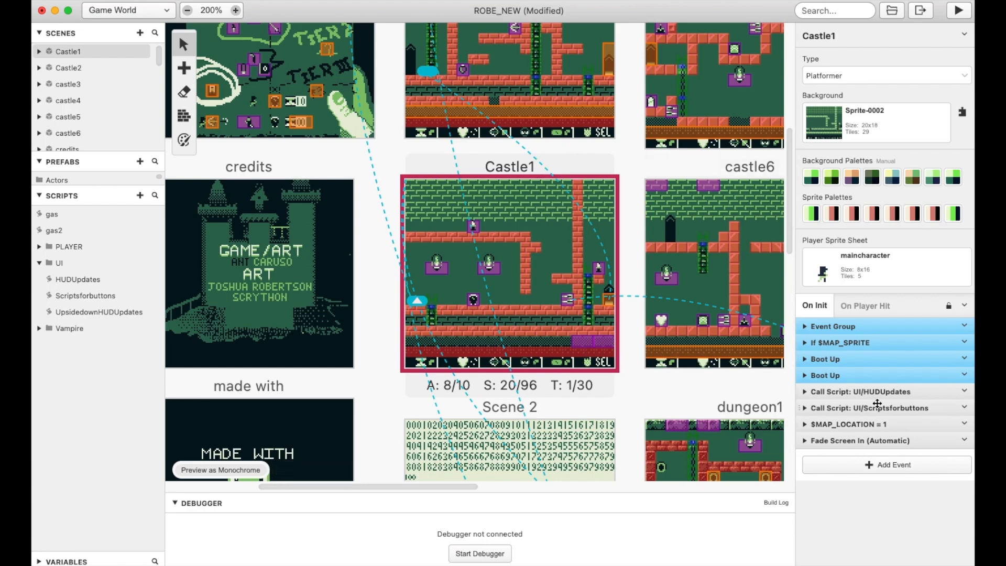
# Expand Castle1's UI/Scriptsforbuttons call, open that script and expand its direction and A button attachment
pyautogui.click(819, 409)
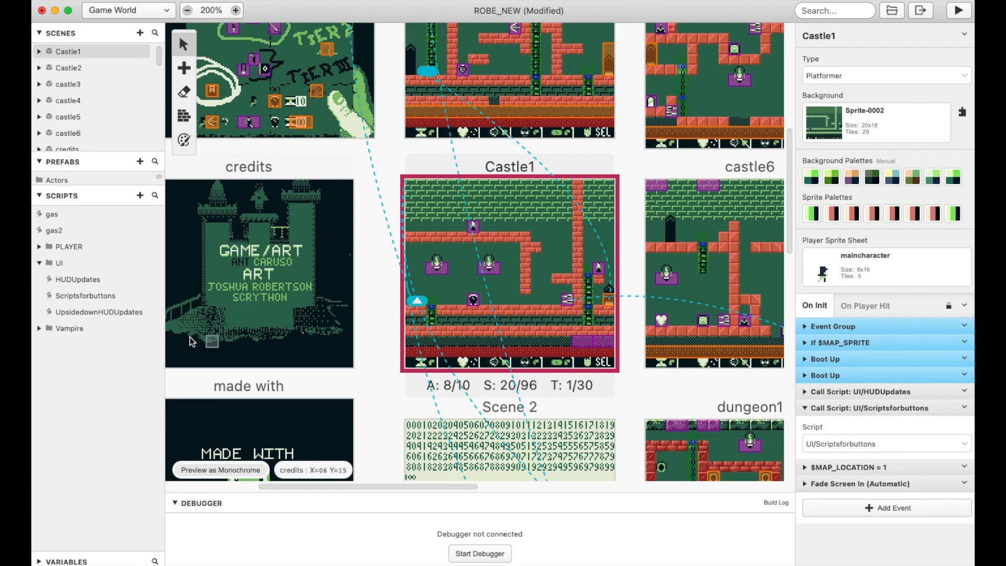
pyautogui.click(90, 294)
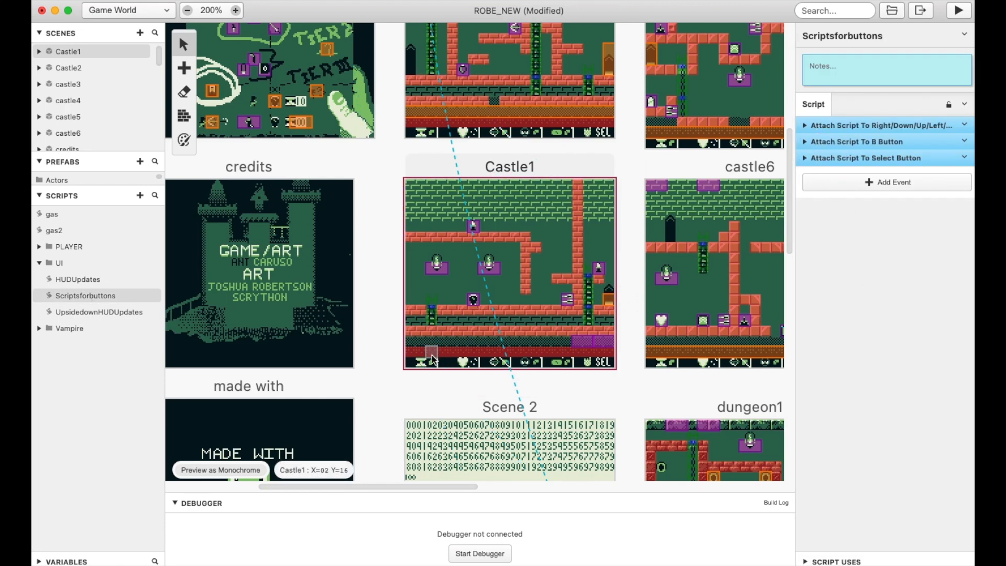
pyautogui.click(806, 127)
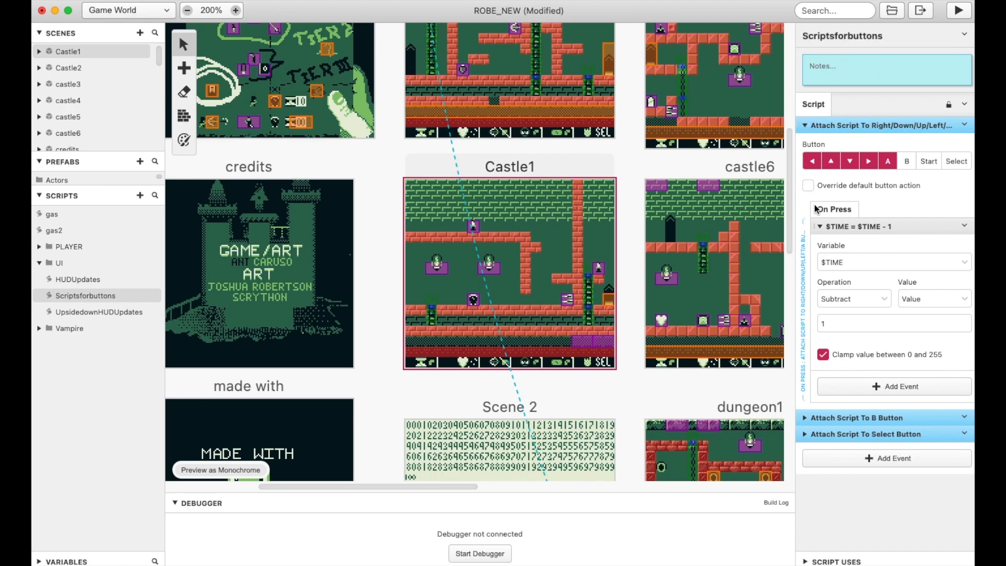
# Add a Math Functions event subtracting a value from $TIME to the direction and A button script, and delete it again
pyautogui.click(888, 388)
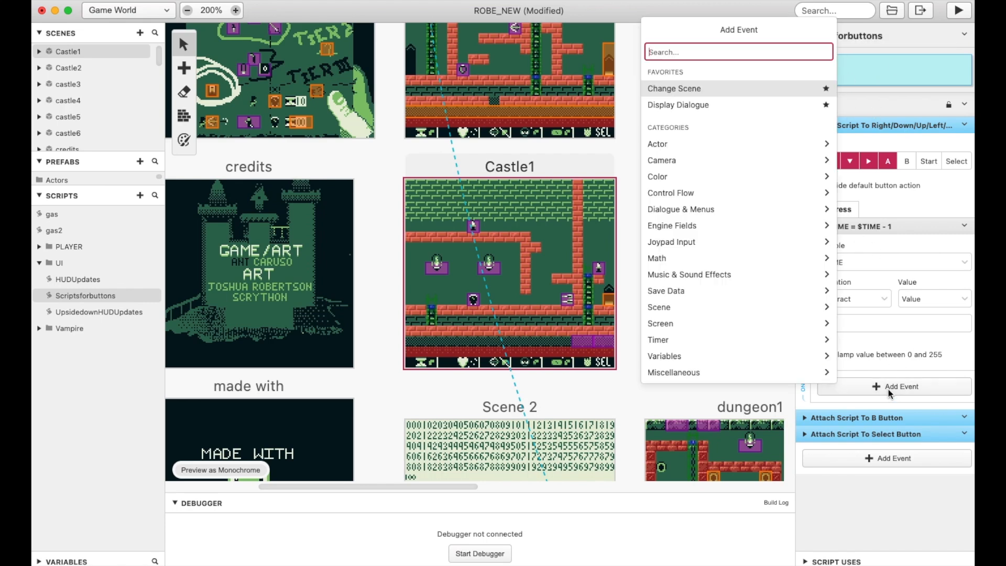
pyautogui.write('math')
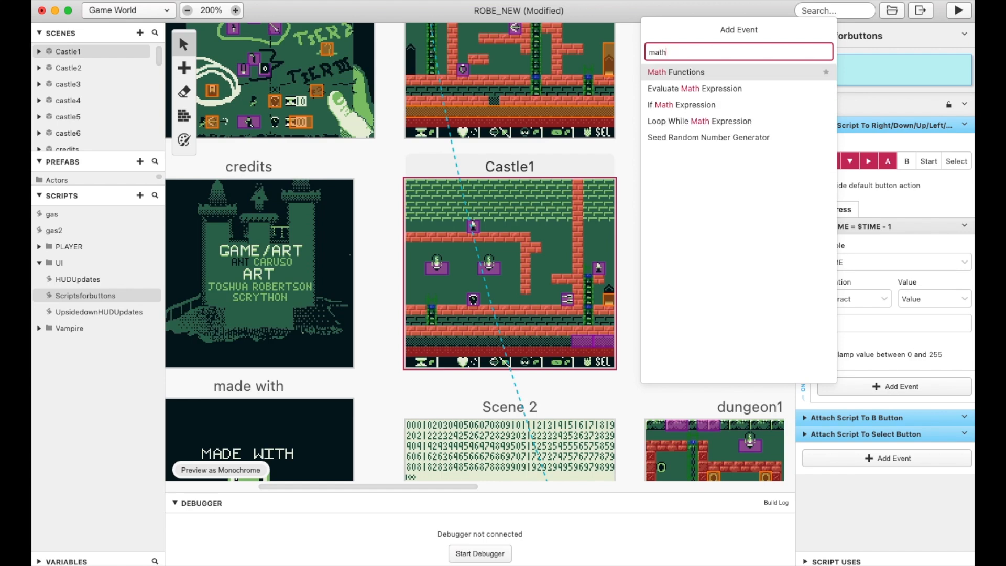
pyautogui.write(' function')
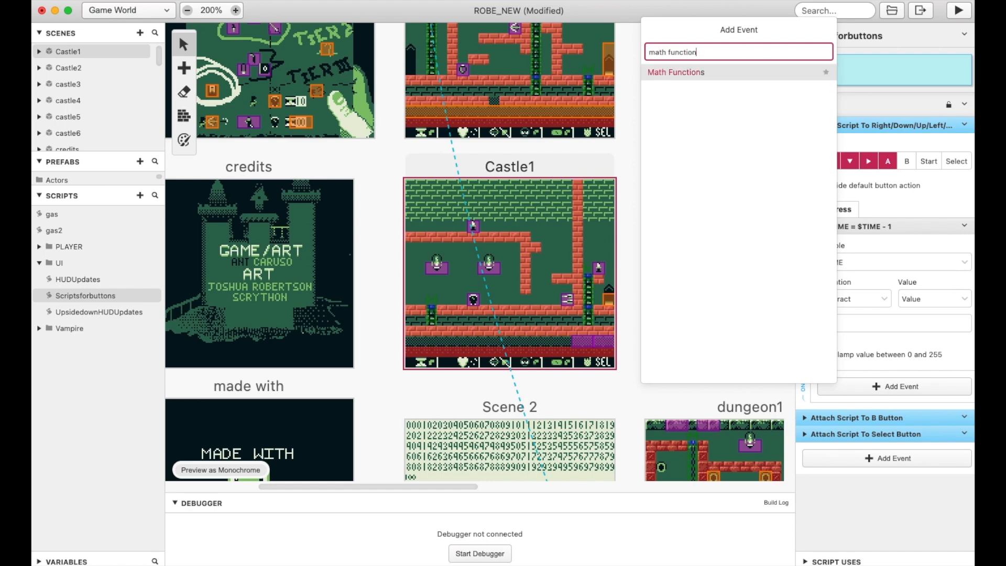
pyautogui.press('Return')
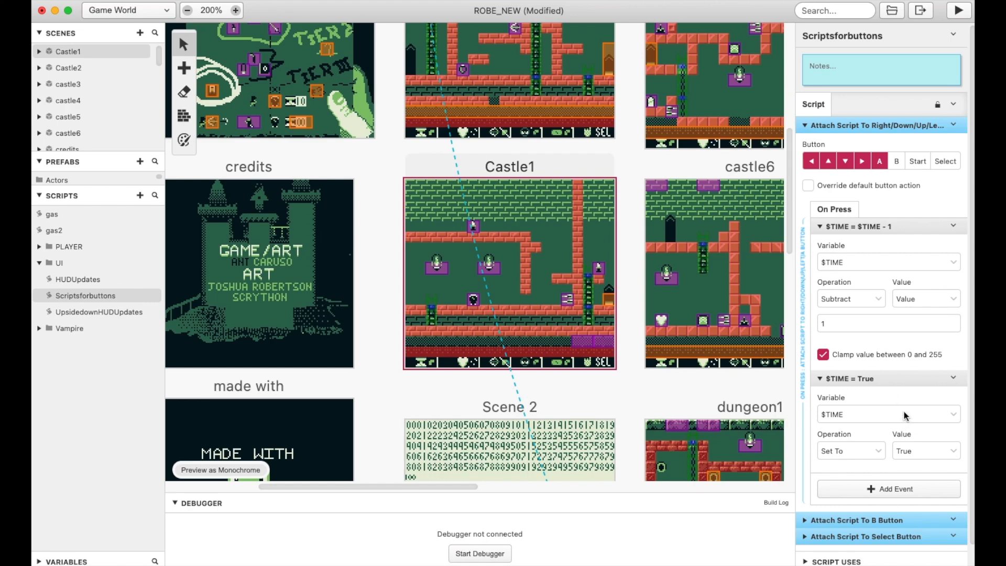
pyautogui.click(872, 451)
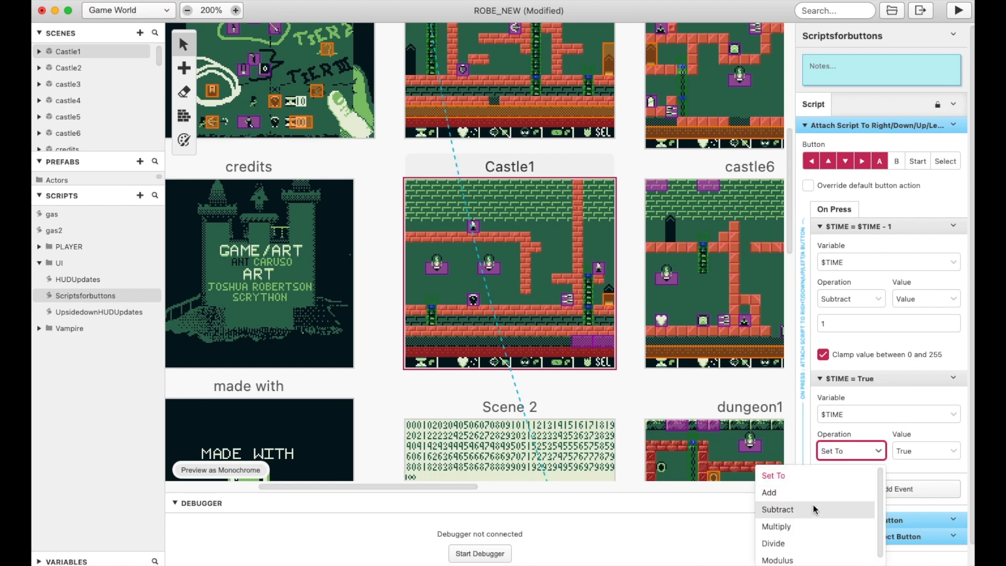
pyautogui.click(838, 510)
pyautogui.press('Tab')
pyautogui.click(880, 526)
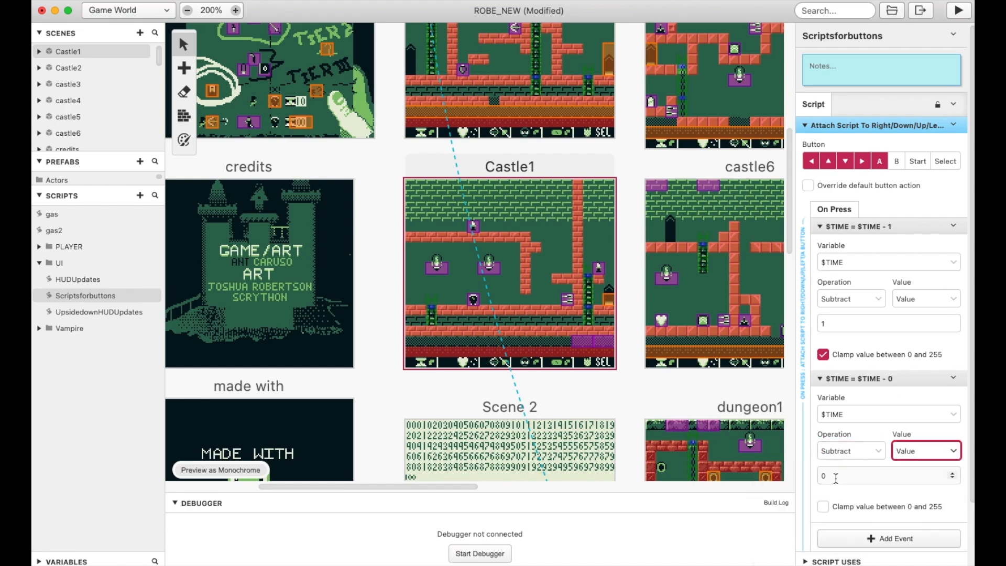
pyautogui.click(834, 476)
pyautogui.click(955, 379)
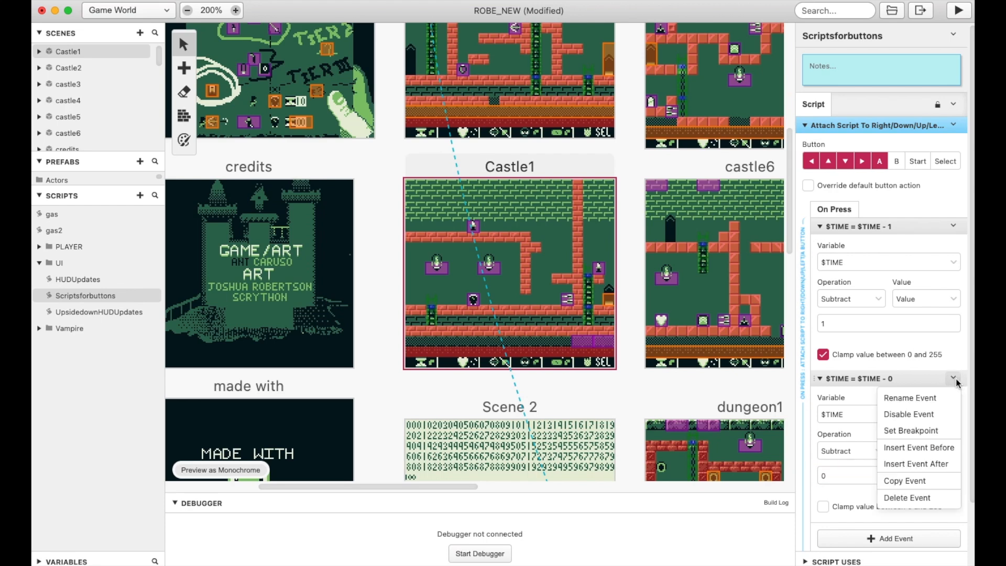
pyautogui.click(909, 498)
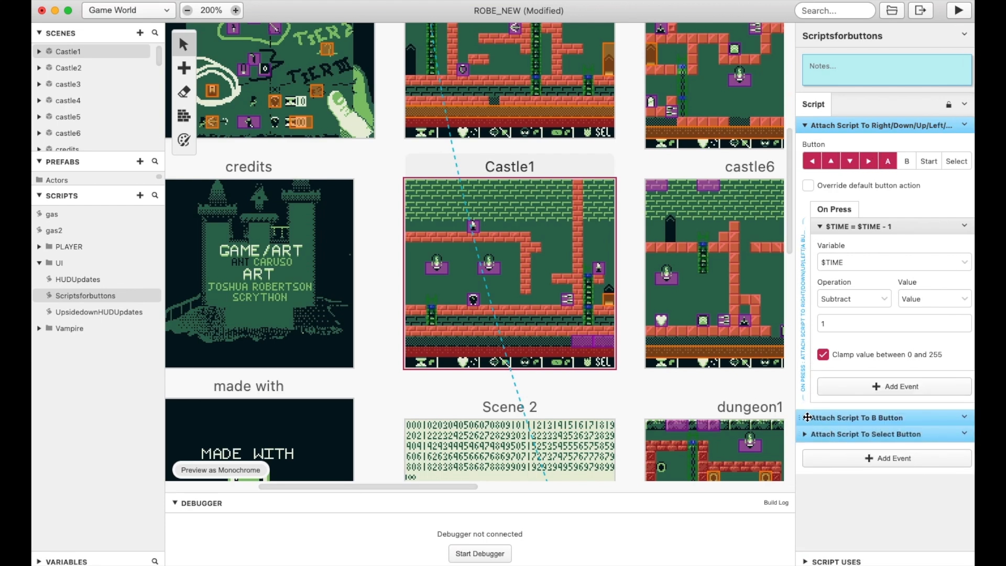
# Expand the B button attachment and examine its $Bolts condition and the Launch Projectile event under Else
pyautogui.click(838, 418)
pyautogui.scroll(-3, 902, 419)
pyautogui.scroll(-3, 919, 419)
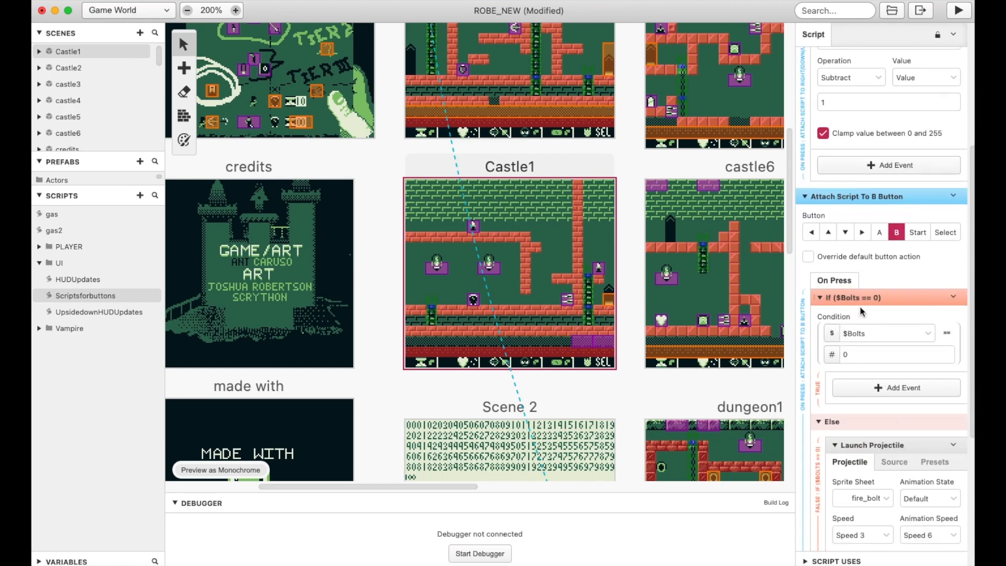
pyautogui.scroll(-3, 867, 308)
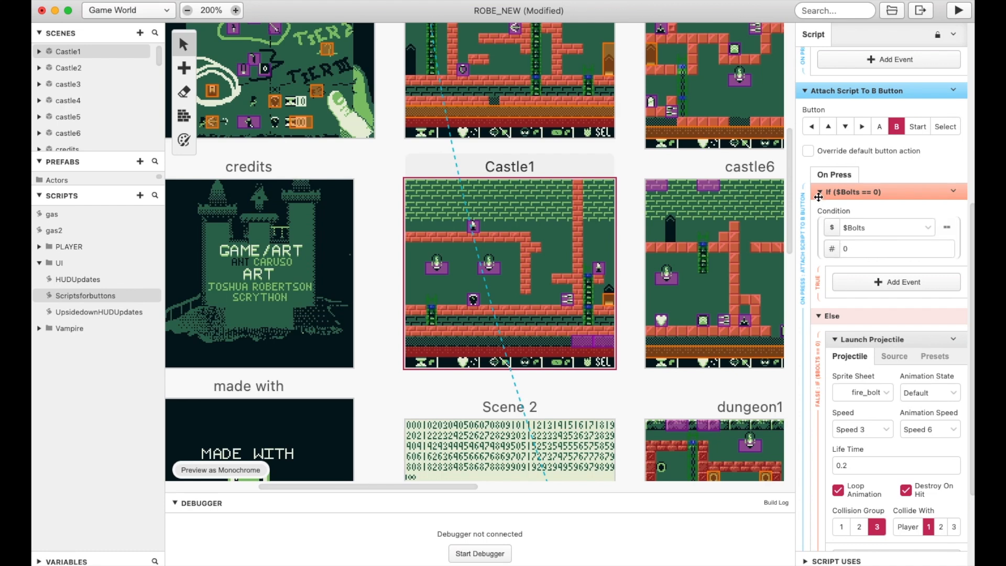
pyautogui.click(819, 192)
pyautogui.click(821, 439)
pyautogui.scroll(-1, 908, 283)
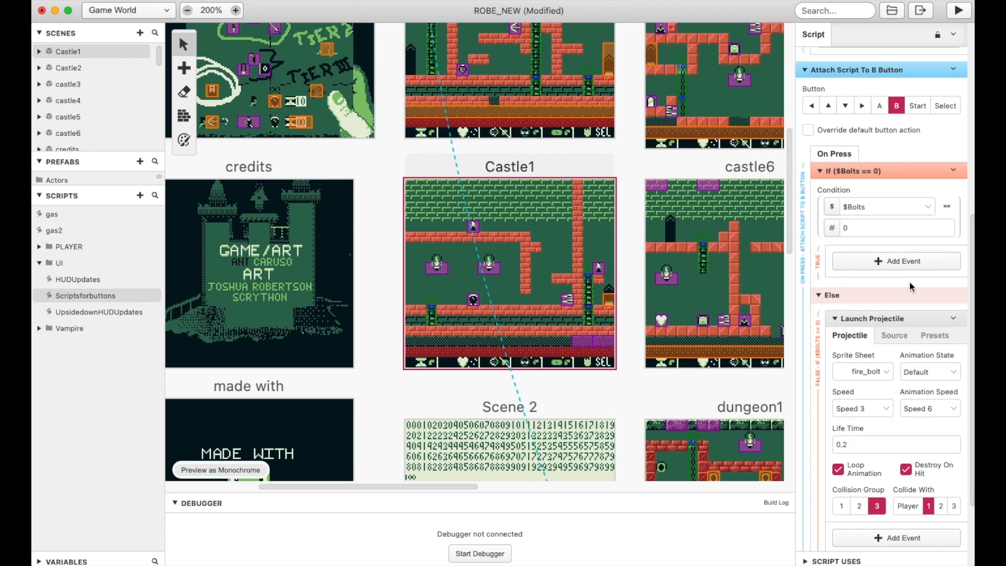
pyautogui.scroll(-5, 910, 282)
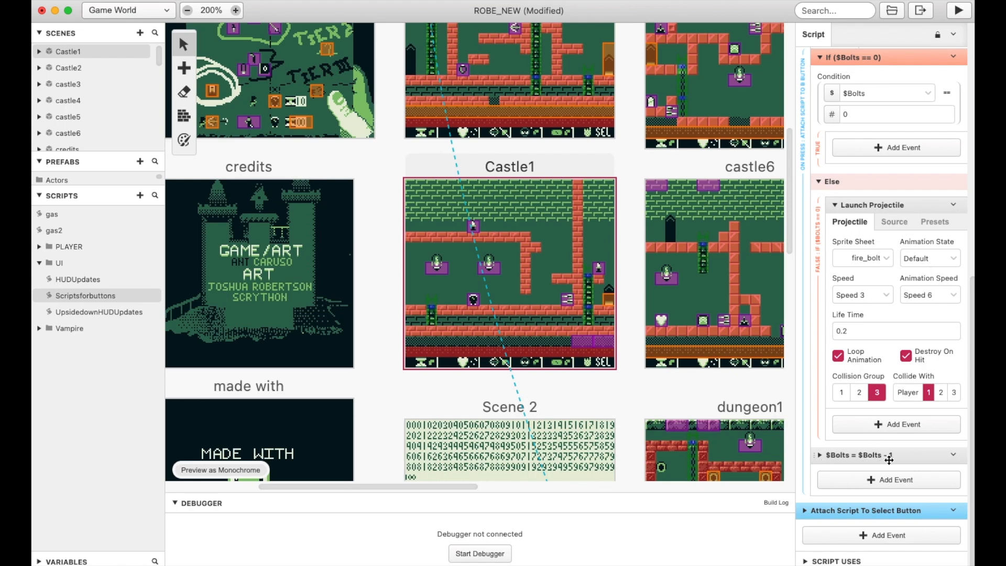
# Expand the $Bolts subtraction event in the B button script and review it against the Launch Projectile settings
pyautogui.click(820, 455)
pyautogui.scroll(-2, 860, 366)
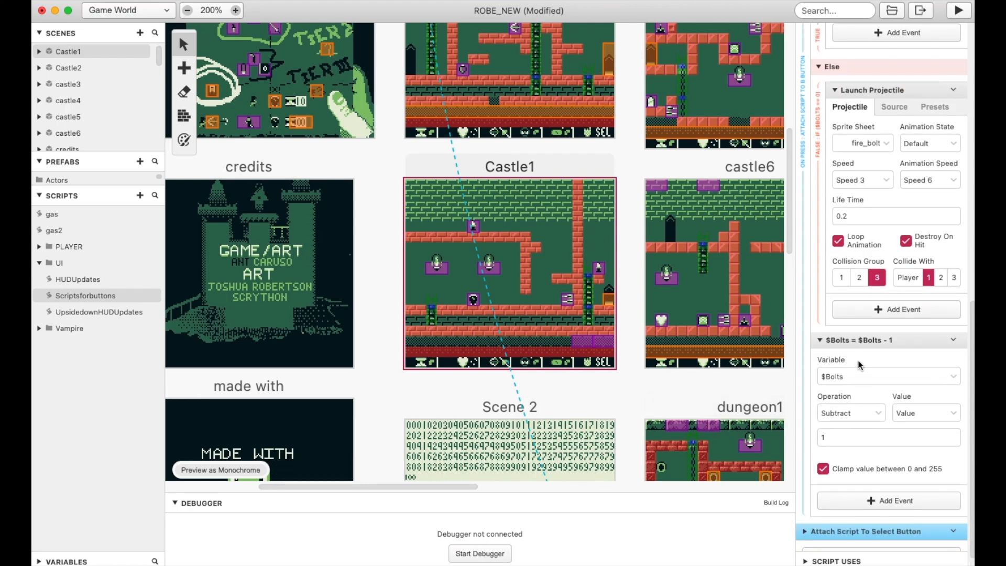
pyautogui.scroll(-1, 854, 422)
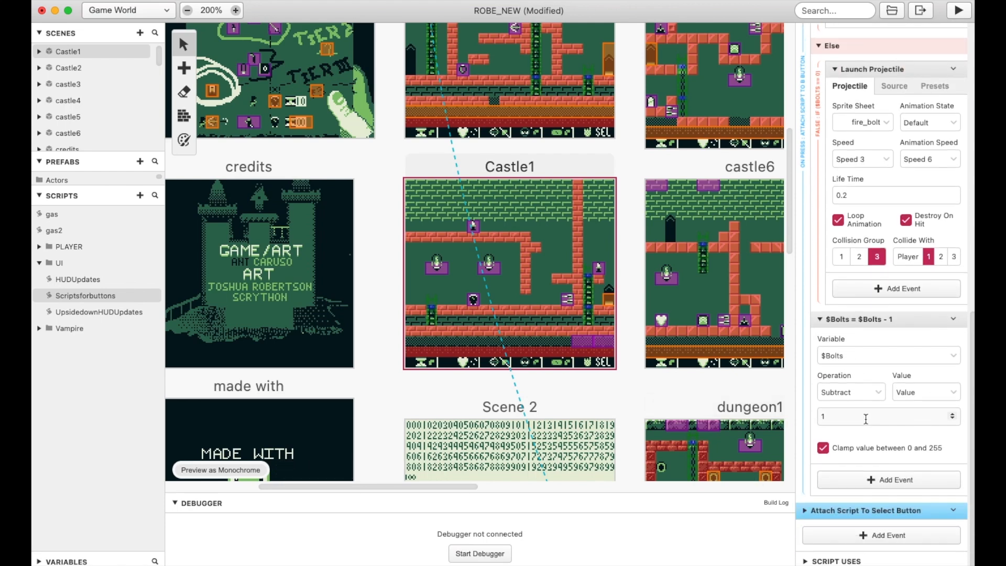
pyautogui.scroll(2, 864, 411)
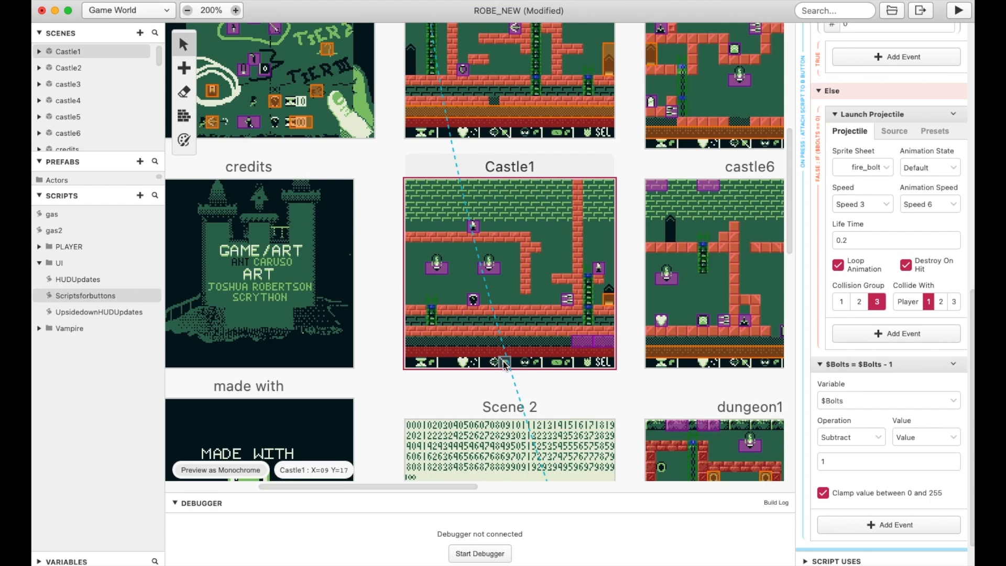
pyautogui.scroll(5, 830, 161)
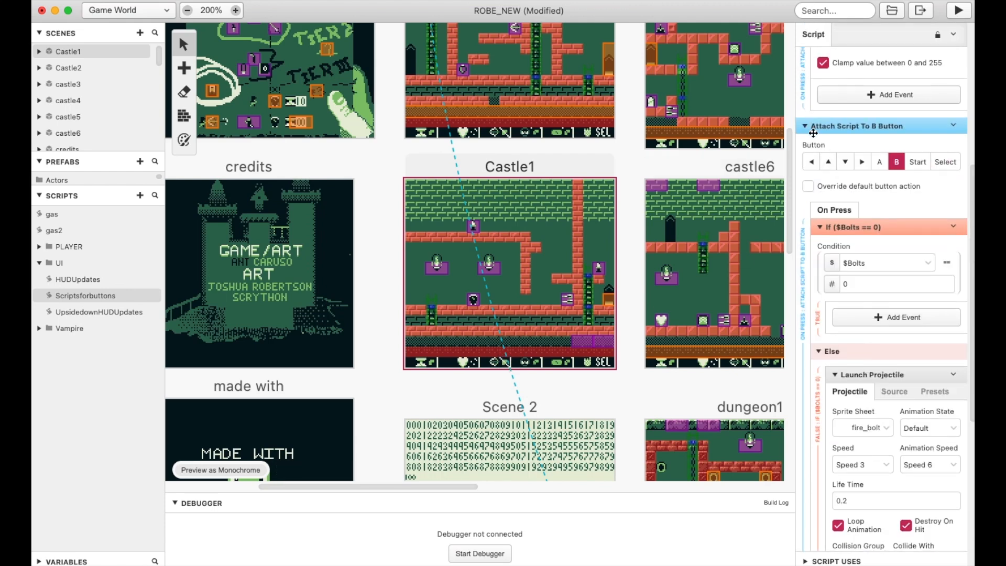
# Collapse the button attachments and examine which script Castle1 calls when the player is hit by Group 1
pyautogui.click(806, 126)
pyautogui.click(807, 127)
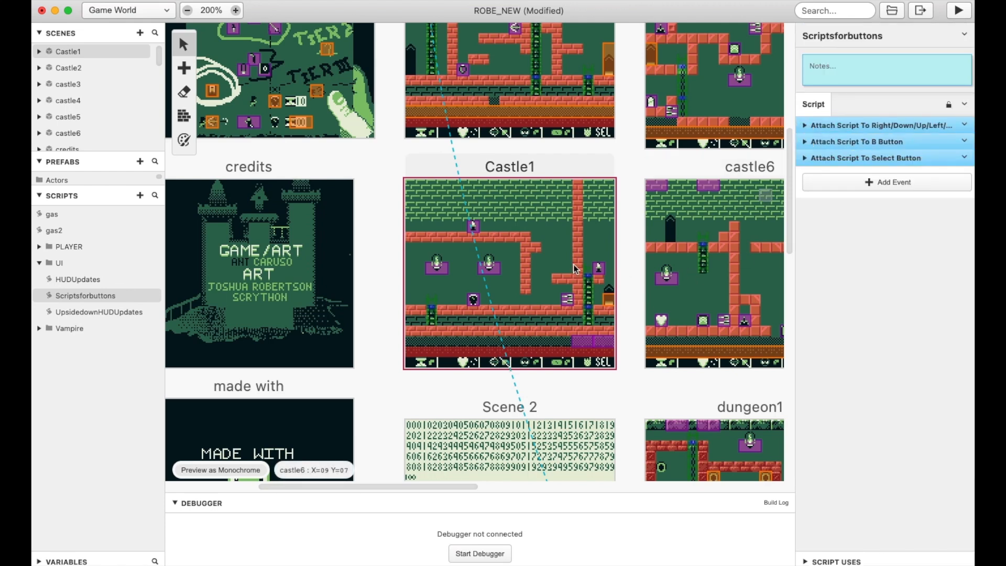
pyautogui.click(560, 244)
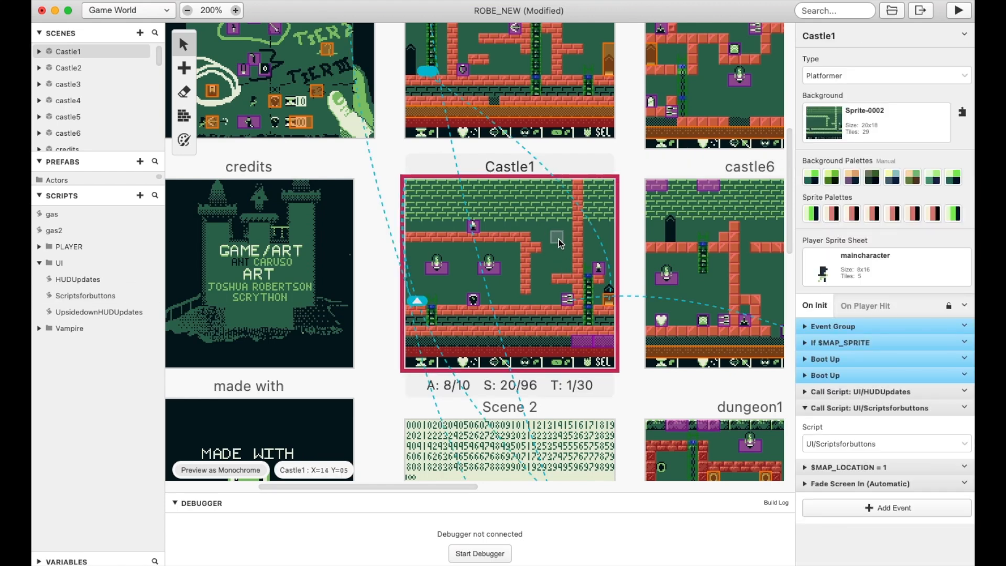
pyautogui.click(876, 308)
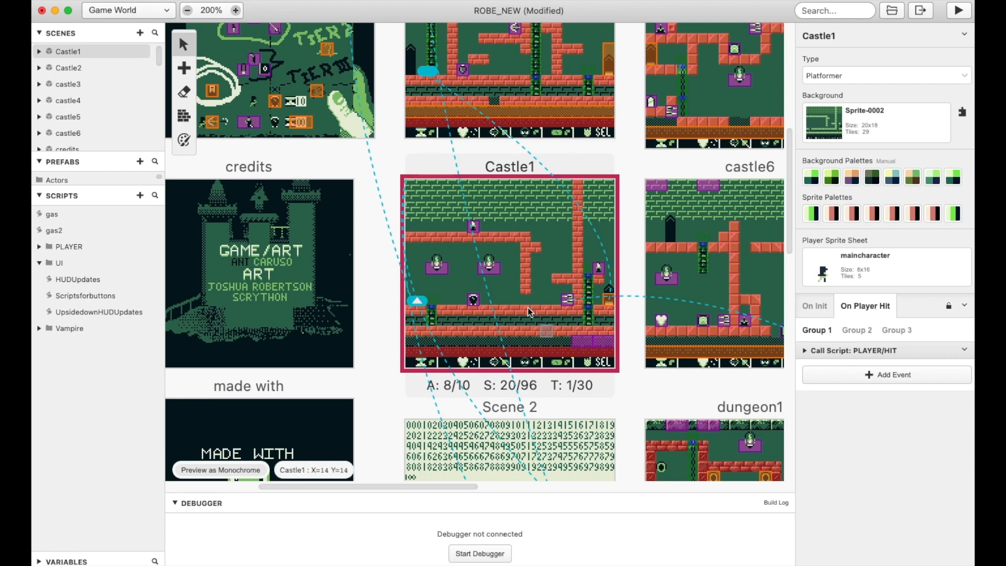
pyautogui.click(807, 351)
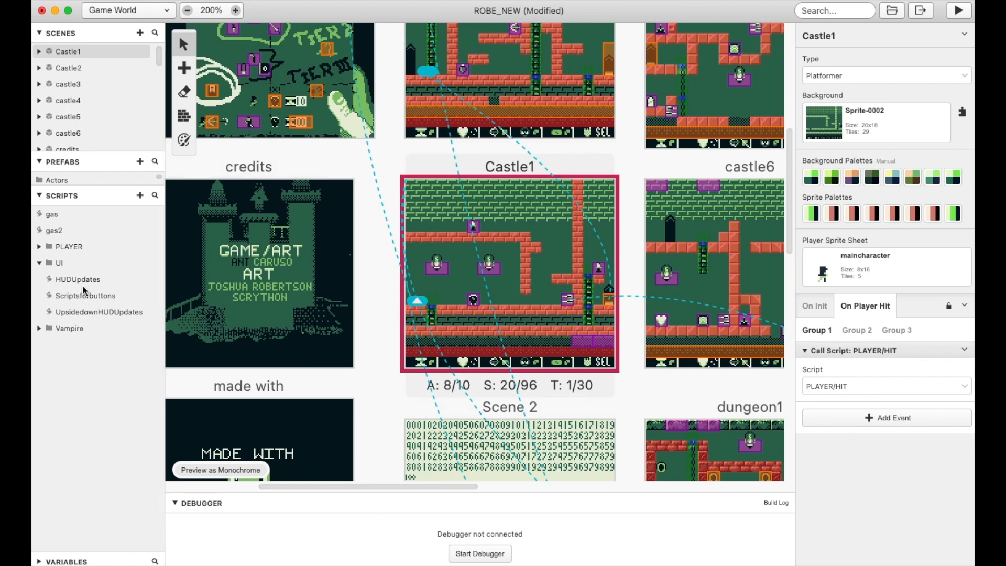
# Open the PLAYER folder's HIT script and examine its $LIVES condition, $LIVES subtraction, camera shake and player emote events
pyautogui.click(42, 247)
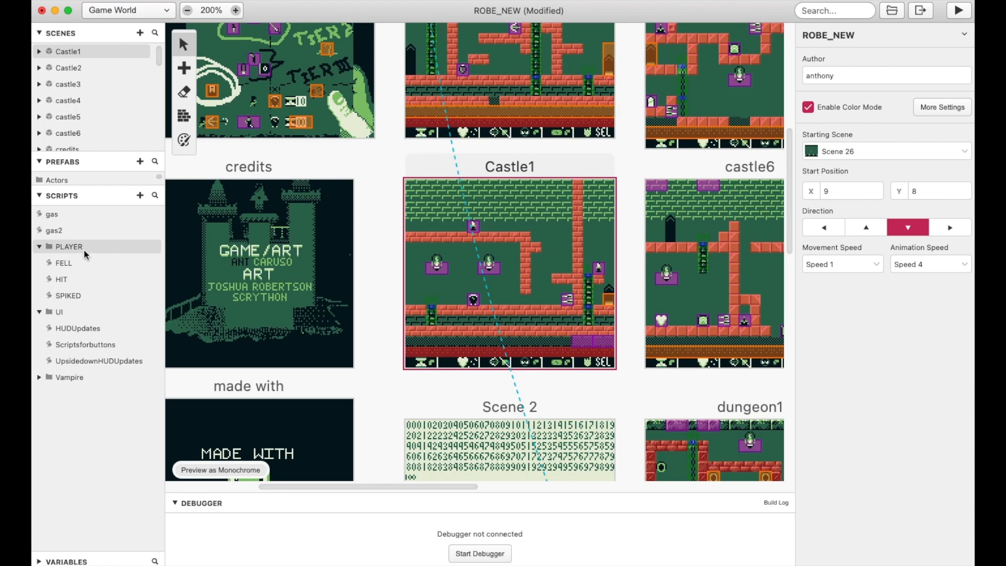
pyautogui.click(59, 281)
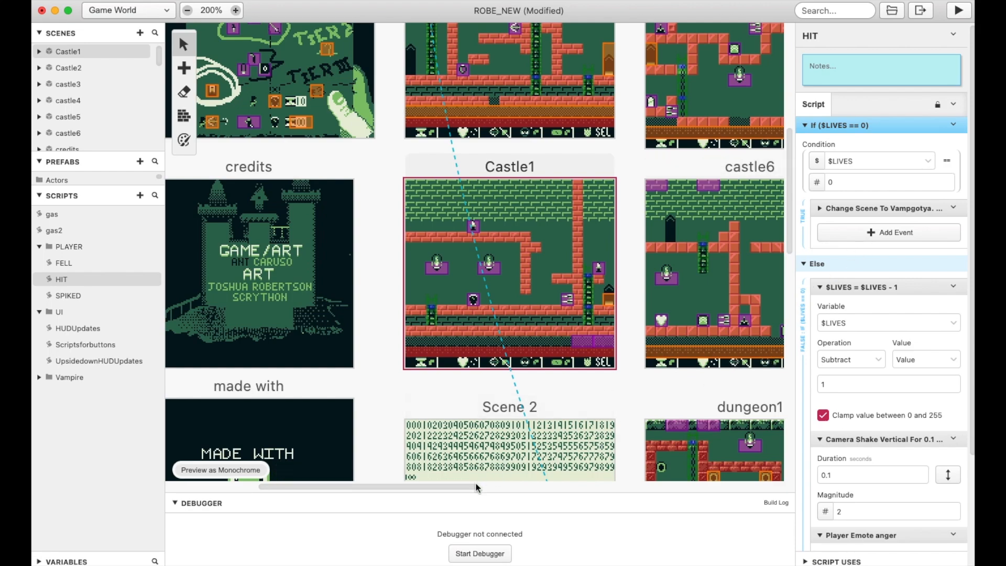
pyautogui.scroll(-12, 496, 474)
pyautogui.hscroll(5, 496, 474)
pyautogui.scroll(-2, 620, 402)
pyautogui.scroll(3, 655, 406)
pyautogui.scroll(-3, 701, 412)
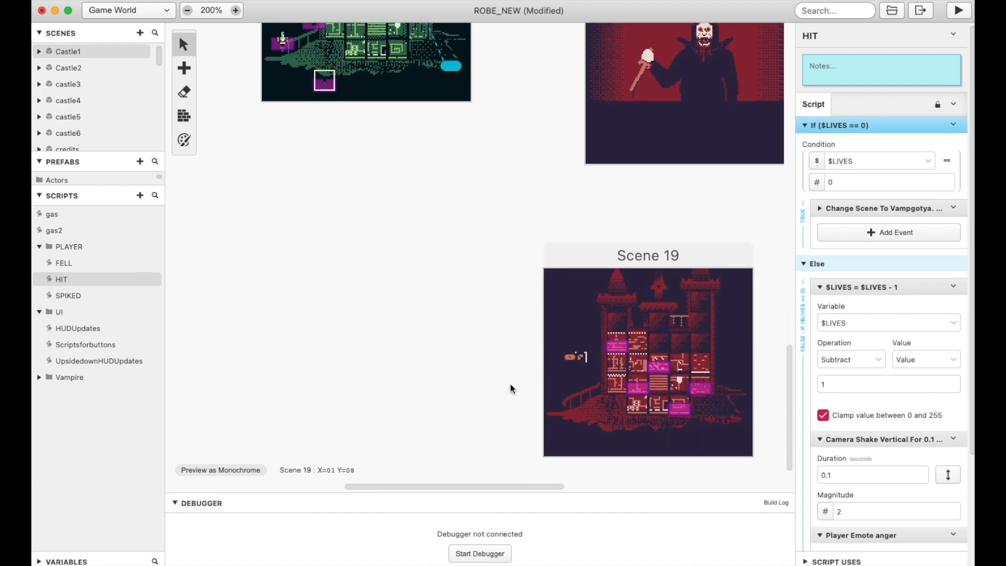
pyautogui.scroll(12, 283, 357)
pyautogui.scroll(7, 323, 360)
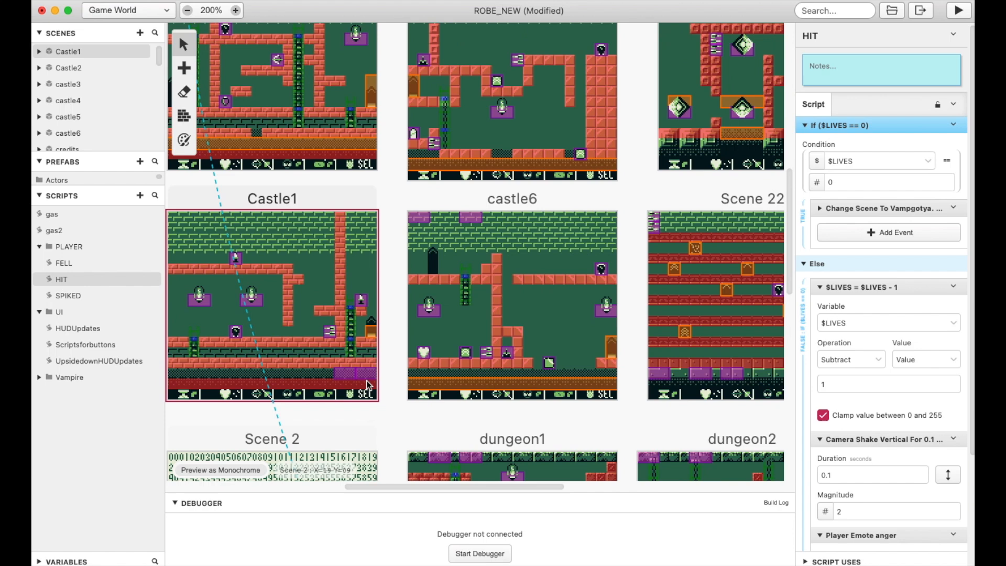
pyautogui.moveTo(429, 486); pyautogui.dragTo(386, 482)
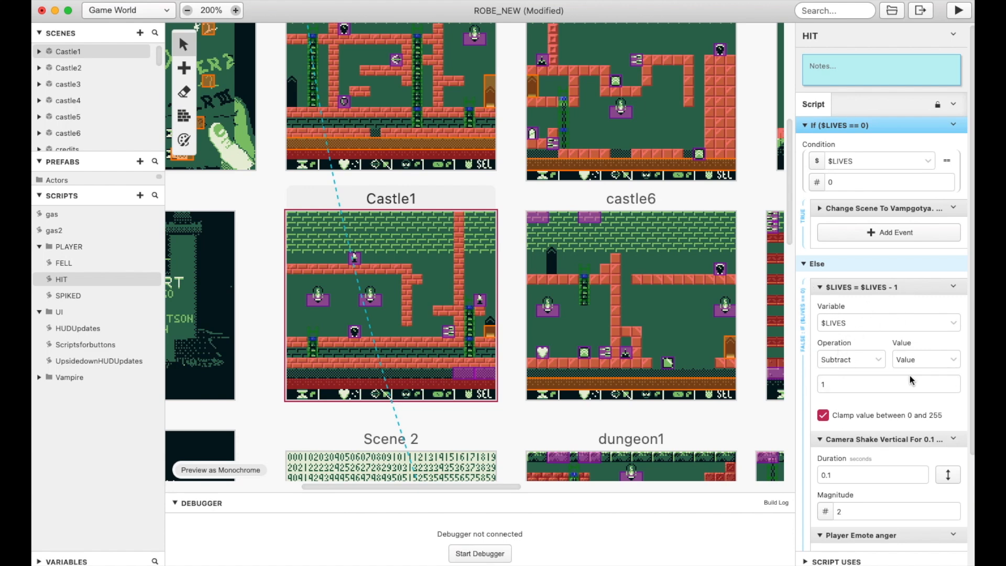
pyautogui.scroll(-3, 922, 422)
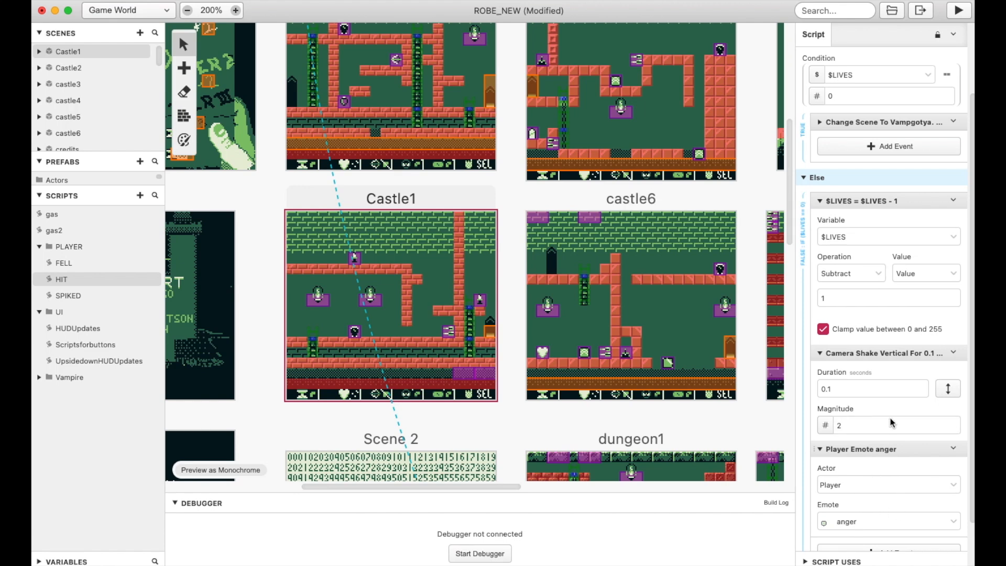
pyautogui.scroll(-2, 861, 367)
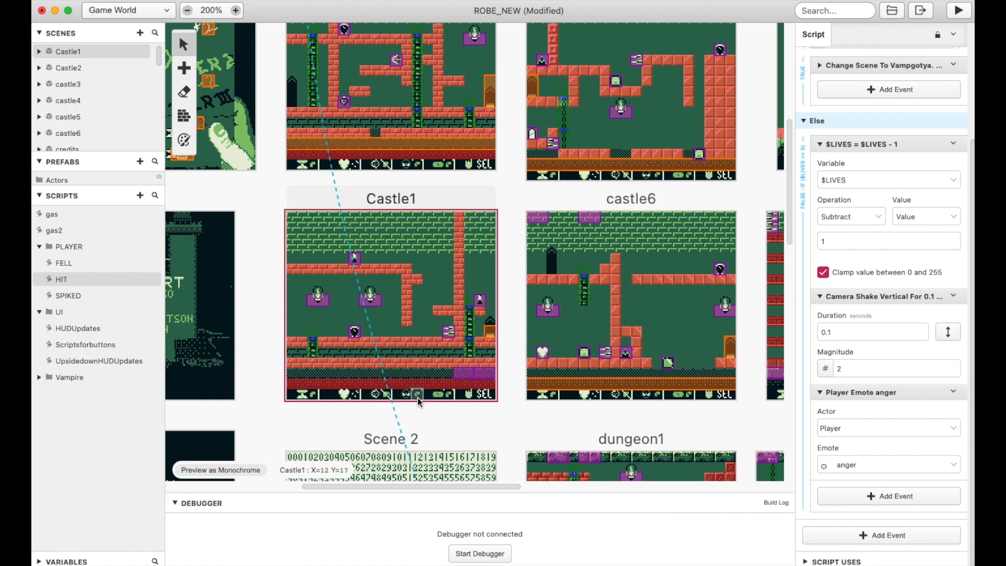
# Open the Vampire folder's hit script and examine the sprite sheet and $FAK addition events under its $TIME condition
pyautogui.click(39, 376)
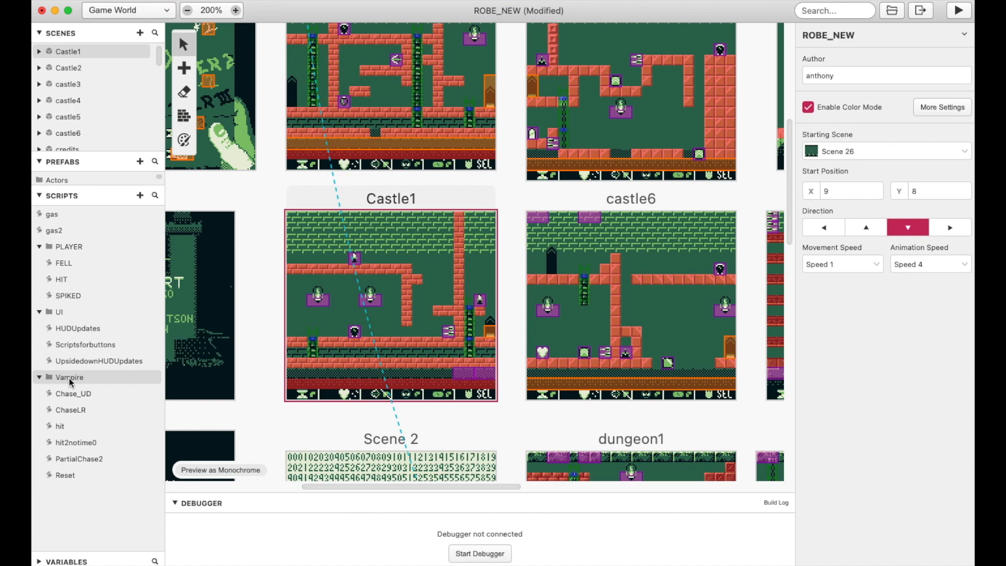
pyautogui.click(62, 425)
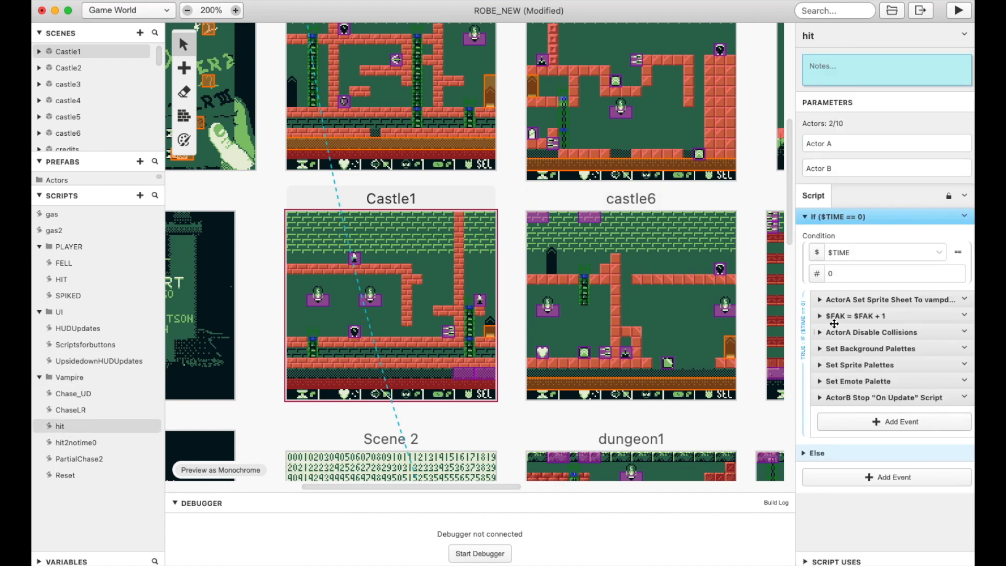
pyautogui.click(826, 300)
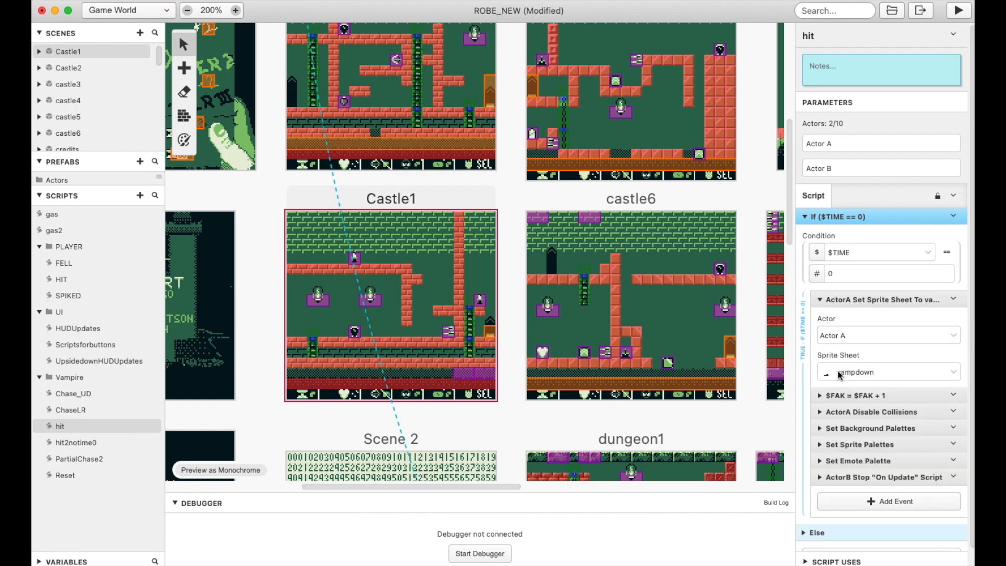
pyautogui.click(823, 396)
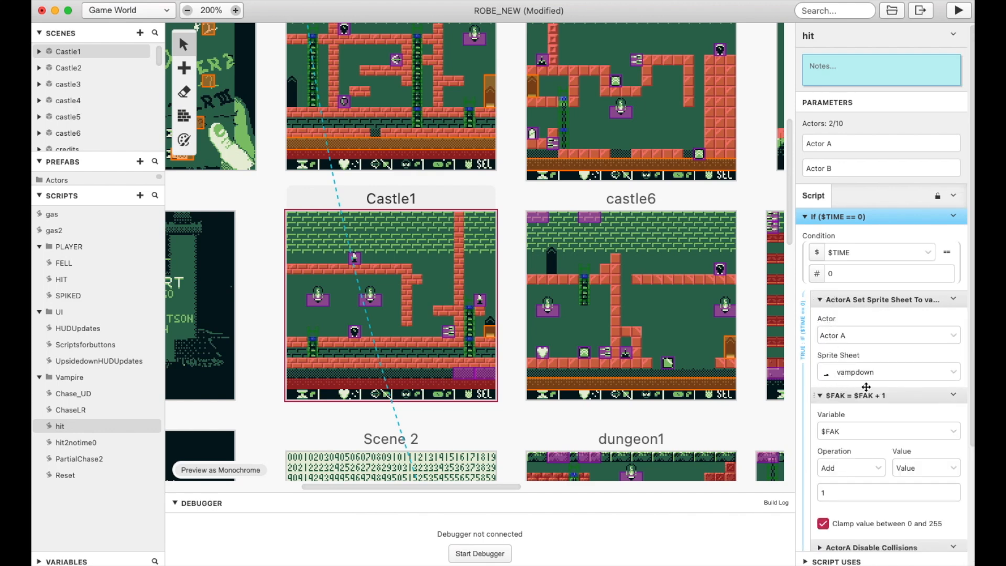
pyautogui.scroll(-3, 867, 388)
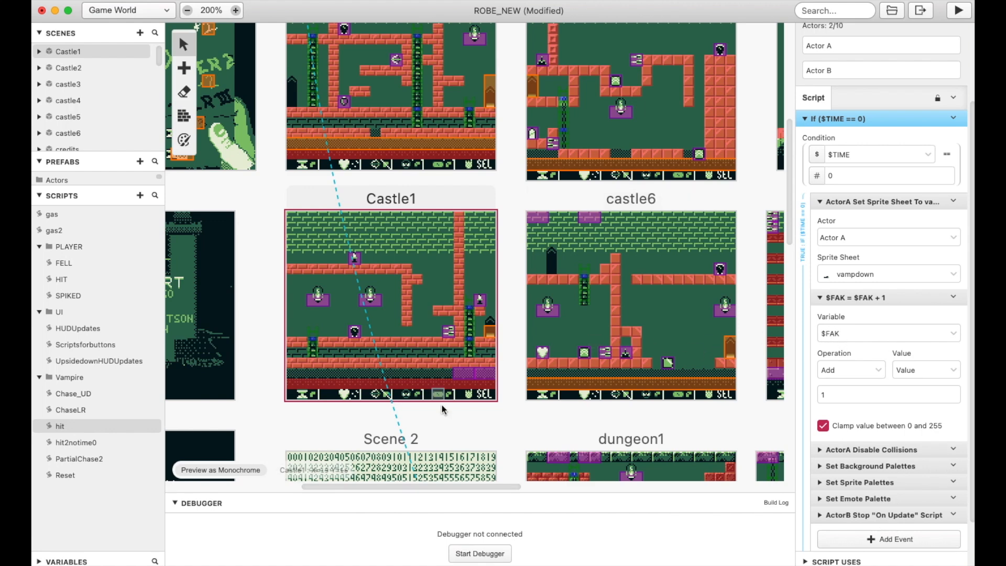
pyautogui.scroll(-2, 897, 375)
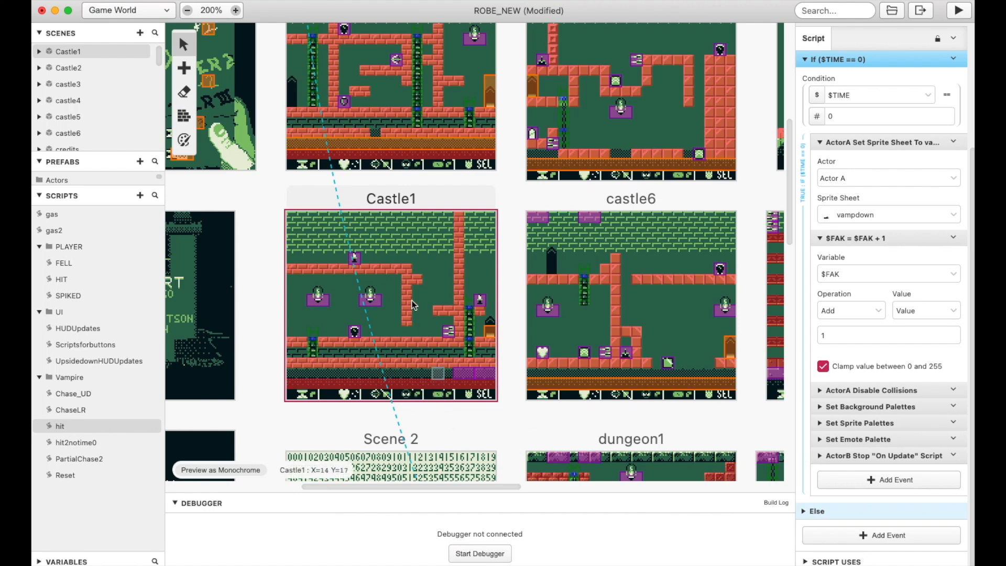
# Examine the On Hit script of the candle actor on Castle1's upper ledge, including its $cash addition event
pyautogui.click(355, 262)
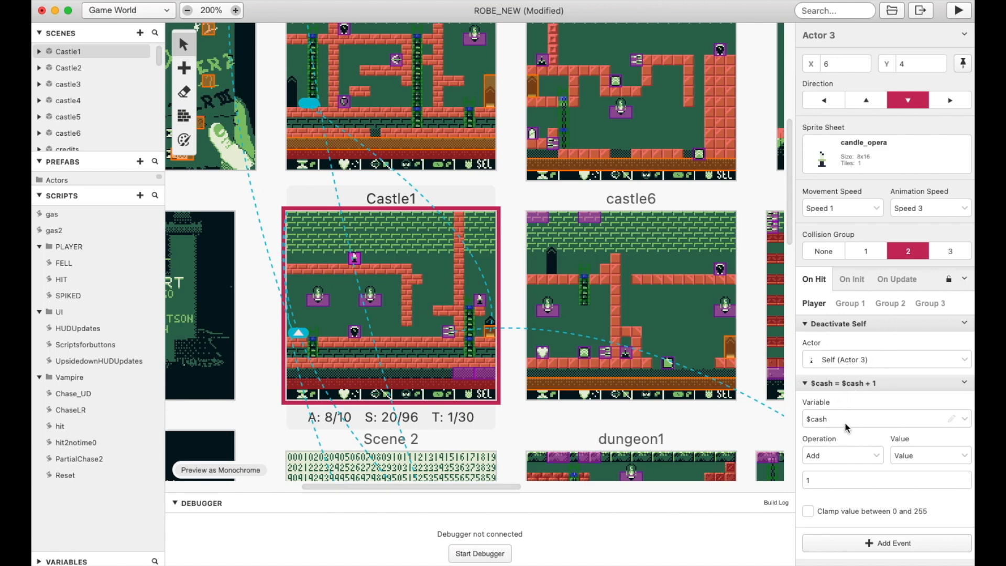
pyautogui.moveTo(483, 487); pyautogui.dragTo(423, 487)
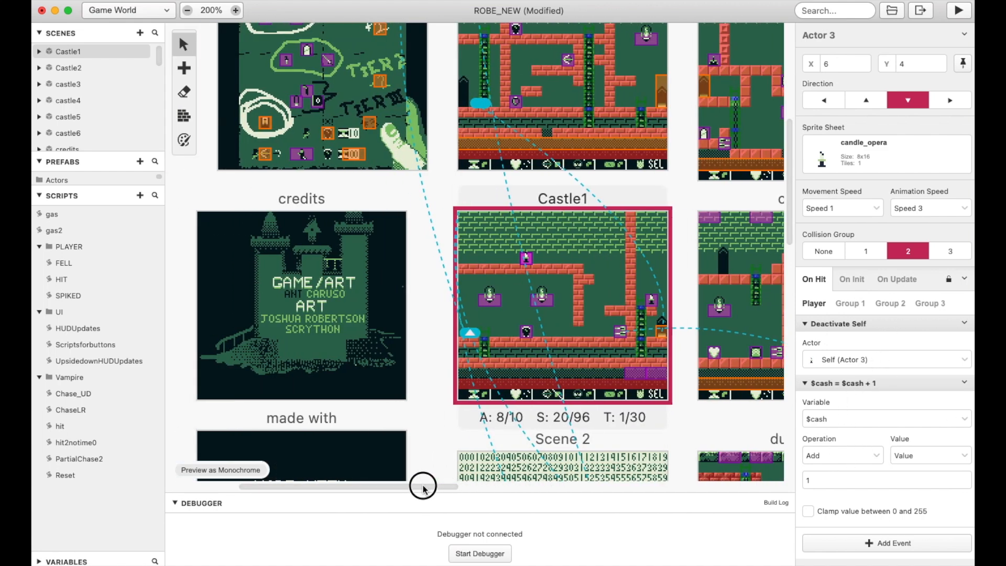
pyautogui.scroll(3, 267, 131)
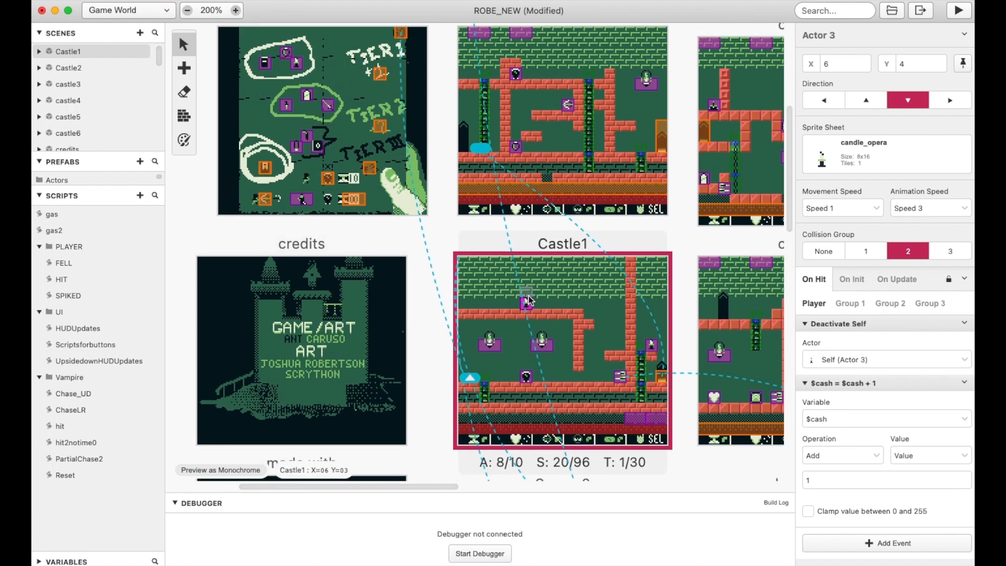
pyautogui.moveTo(452, 487); pyautogui.dragTo(497, 471)
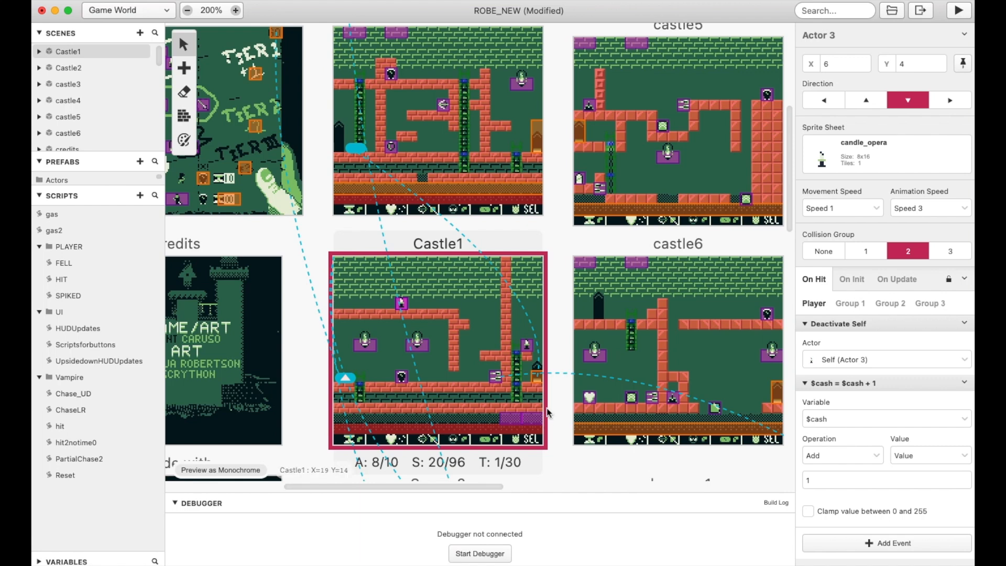
# Show Castle1's On Init events and examine the On Update scripts of its Chase_Tracker and HUD_Tracker actors
pyautogui.click(484, 303)
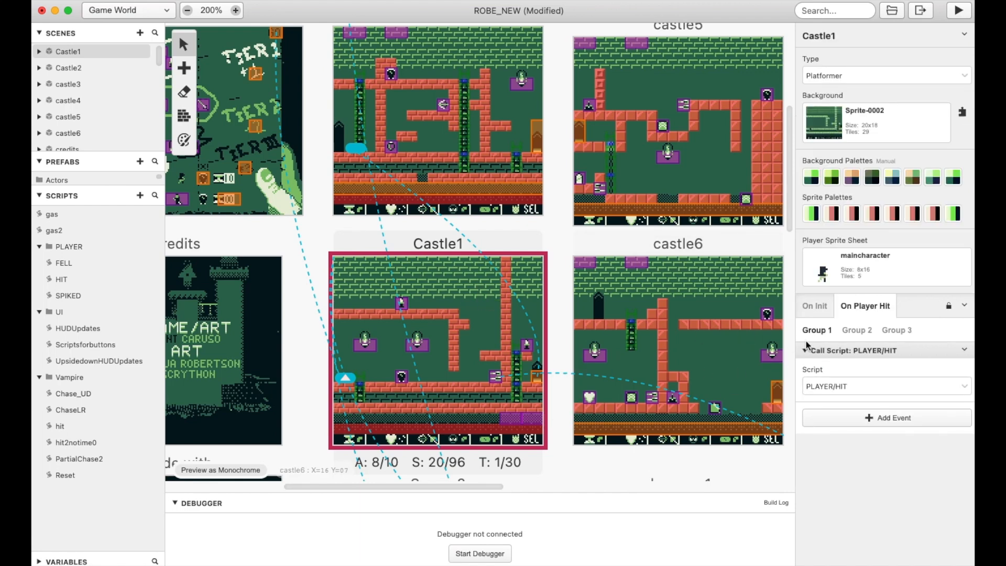
pyautogui.click(811, 308)
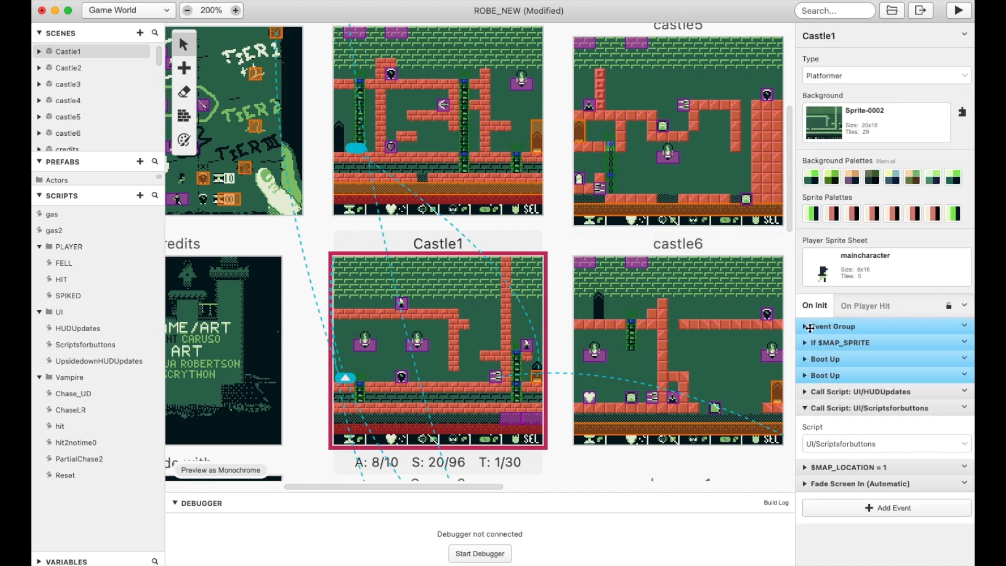
pyautogui.click(502, 421)
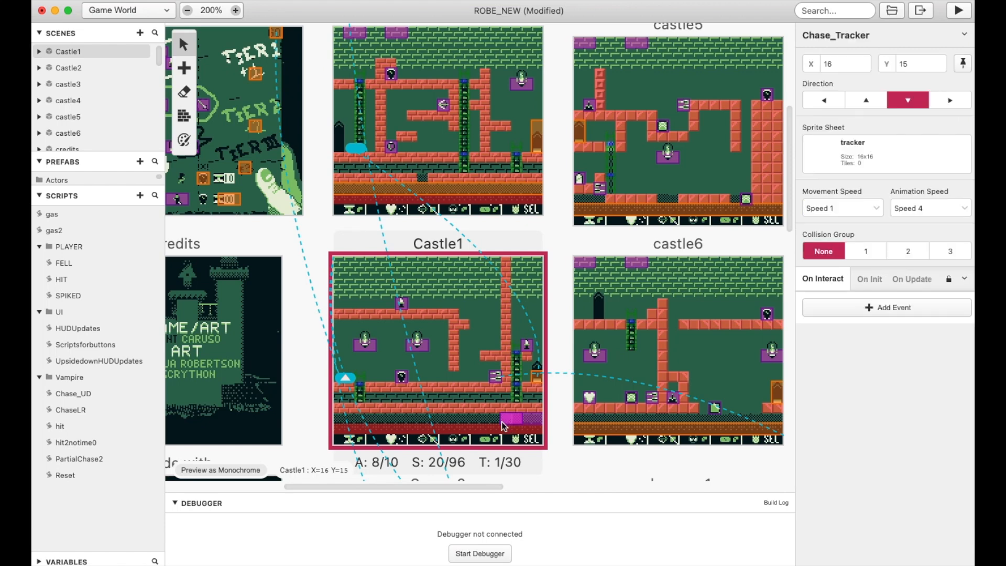
pyautogui.click(908, 280)
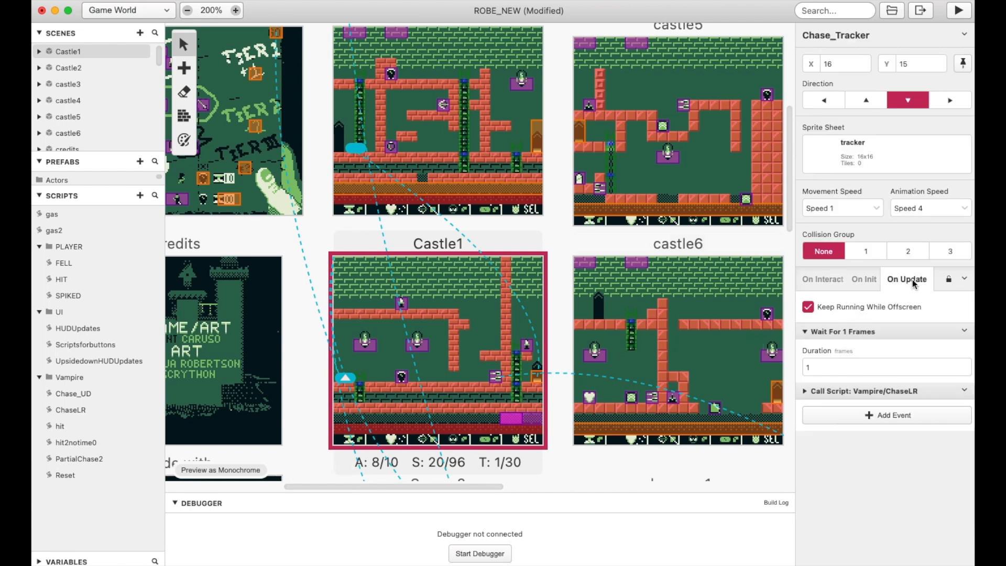
pyautogui.click(530, 419)
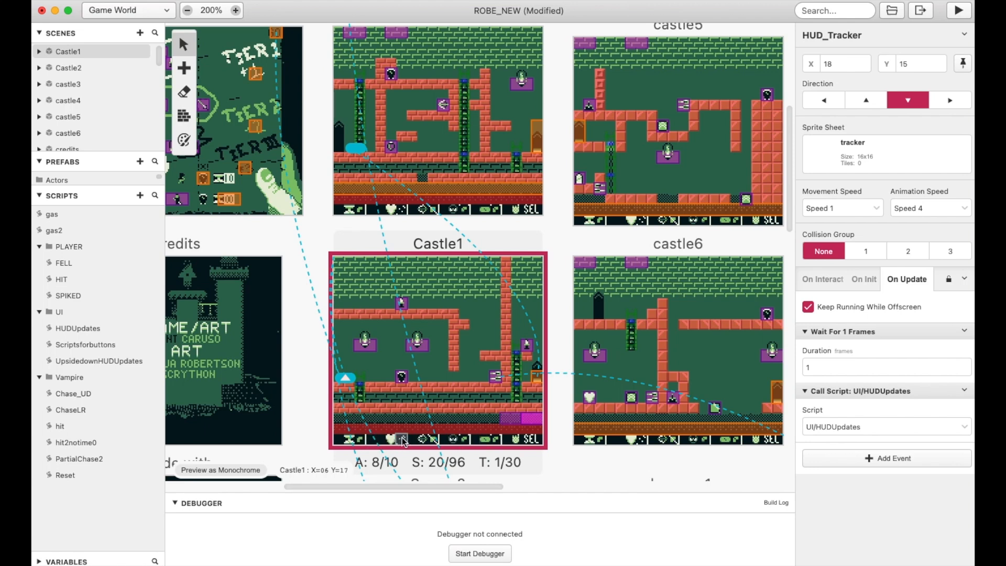
# Set the player's starting position in Castle1 to X 3, Y 11 and run the game
pyautogui.rightClick(378, 378)
pyautogui.click(399, 398)
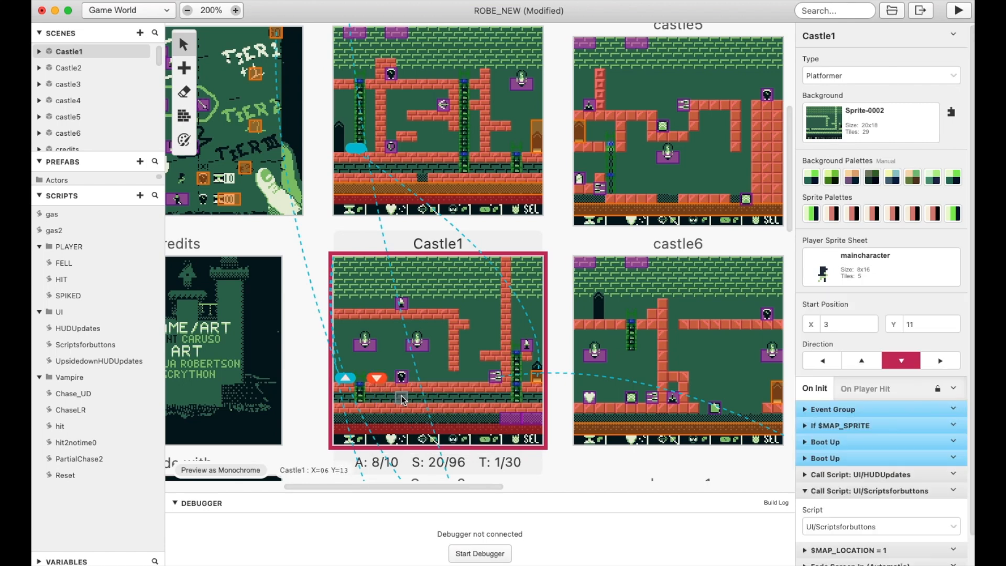
pyautogui.click(962, 12)
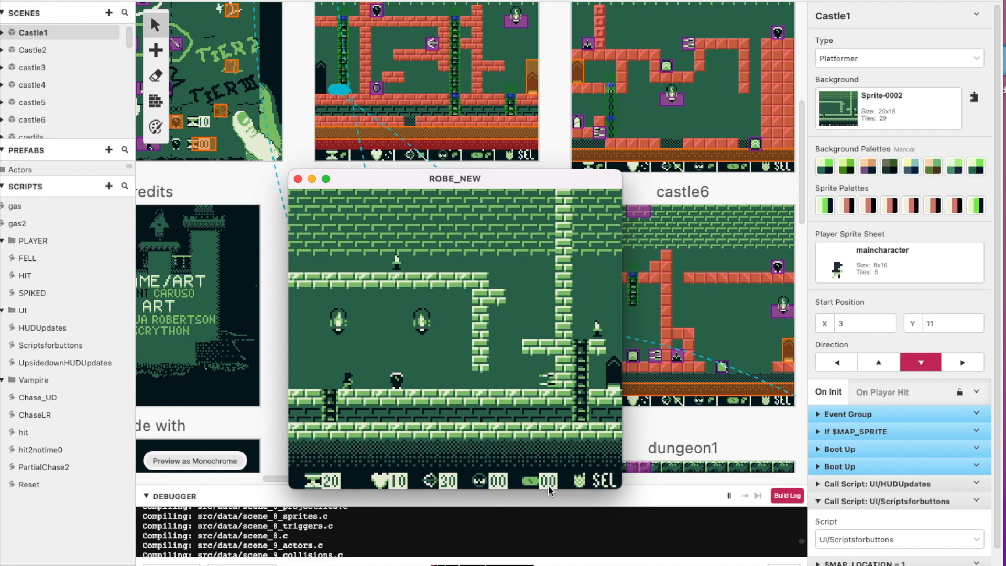
# Move the character back and forth near the start and fire bolts to test the time and bolt counters
pyautogui.press('Left')
pyautogui.press('Right')
pyautogui.press('z')
pyautogui.press('Left')
pyautogui.press('z')
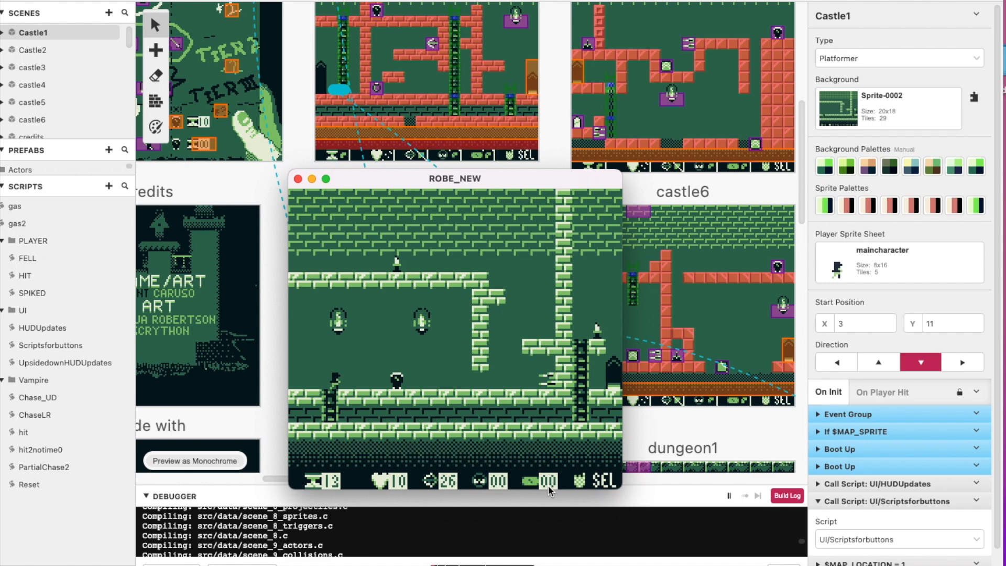
# Run the character into the floor enemy to test the lives counter, and jump up towards the upper ledge
pyautogui.press('Right')
pyautogui.press('Right')
pyautogui.press('Right')
pyautogui.press('Right')
pyautogui.press('x')
pyautogui.press('Left')
pyautogui.press('x')
pyautogui.press('x')
pyautogui.press('Left')
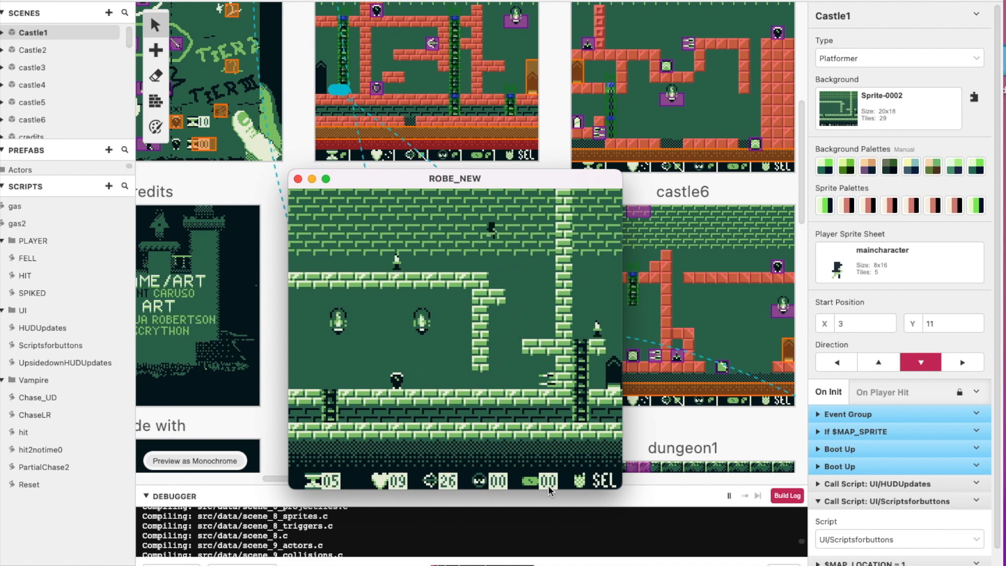
# Collect the candle on the upper ledge and shoot the vampire on the floor to test the cash and kill counters
pyautogui.press('Left')
pyautogui.press('Right')
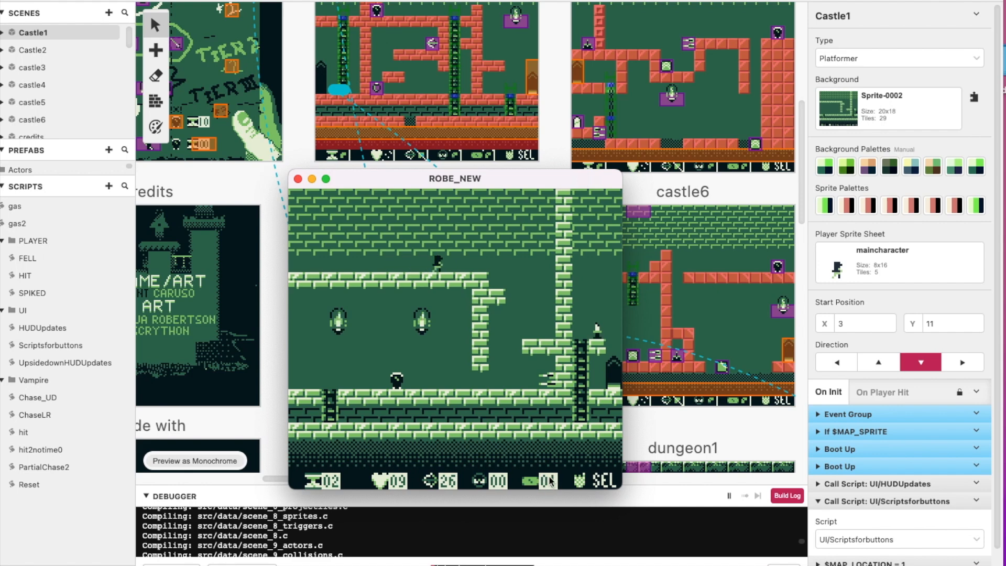
pyautogui.press('Right')
pyautogui.press('Left')
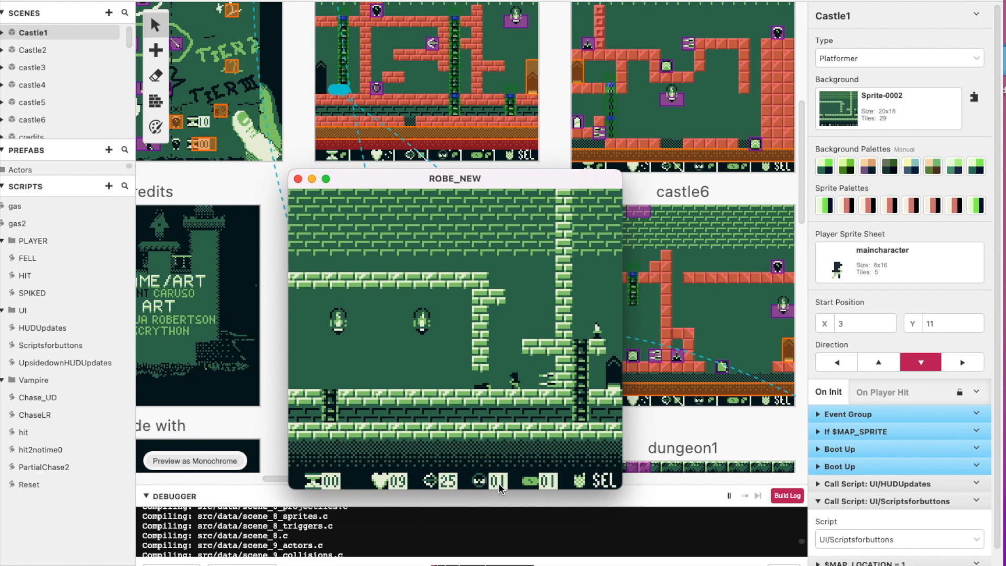
# Collect the candle beside the ladder and take the character through the doorway into the next castle scene
pyautogui.press('Left')
pyautogui.press('Left')
pyautogui.press('Down')
pyautogui.press('Right')
pyautogui.press('Right')
pyautogui.press('Up')
pyautogui.press('Right')
pyautogui.press('Right')
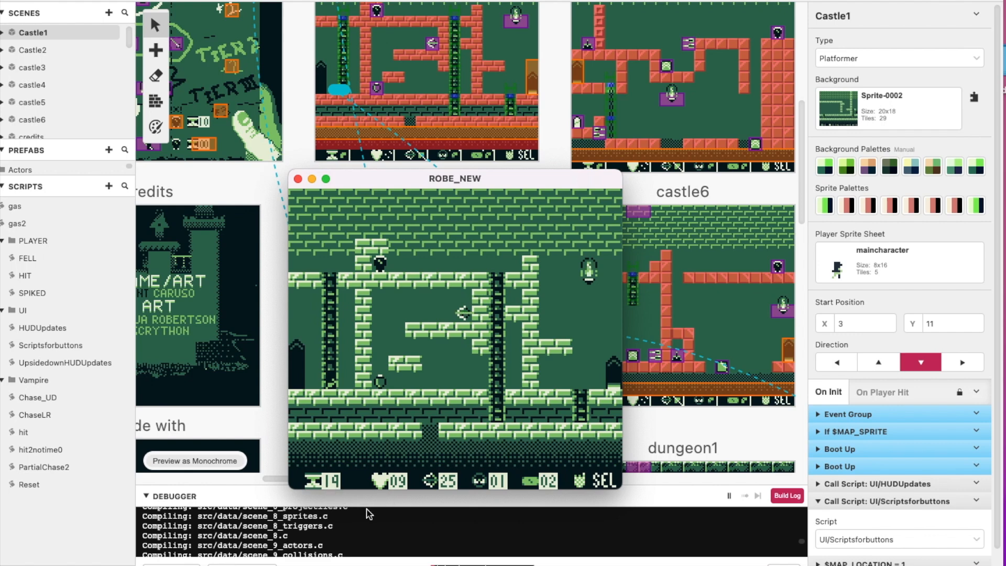
# Move and jump around the second castle scene until the timer runs out, picking up the ring-shaped item on the floor
pyautogui.press('Up')
pyautogui.press('x')
pyautogui.press('Right')
pyautogui.press('Down')
pyautogui.press('Left')
pyautogui.press('Left')
pyautogui.press('x')
pyautogui.press('Right')
pyautogui.press('Left')
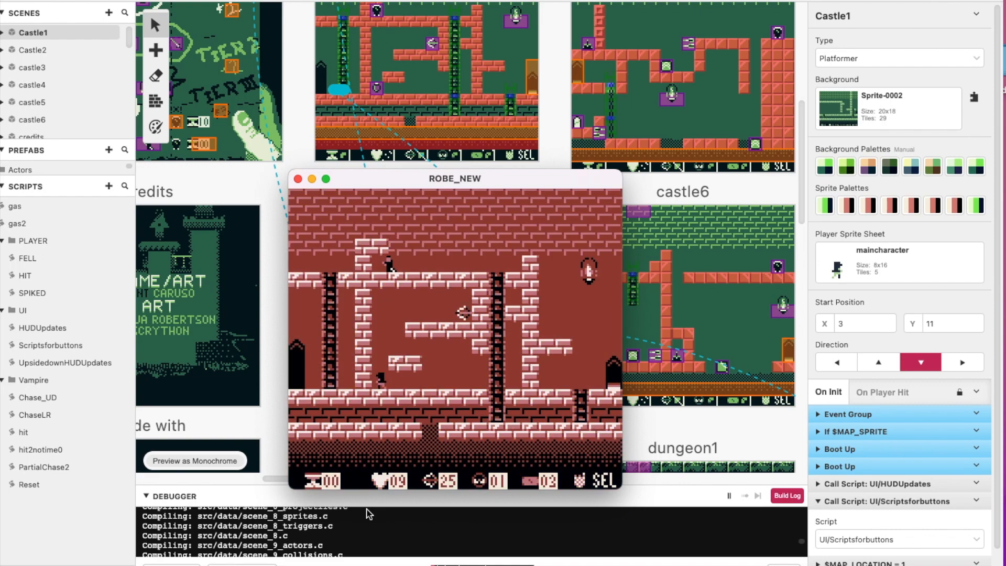
# Collect the arrow-shaped pickup on the middle ledge to test the bolt counter, and head towards the exit doorway
pyautogui.press('x')
pyautogui.press('Right')
pyautogui.press('x')
pyautogui.press('Right')
pyautogui.press('Left')
pyautogui.press('Right')
pyautogui.press('Right')
pyautogui.press('Left')
pyautogui.press('Right')
pyautogui.press('Up')
pyautogui.press('Left')
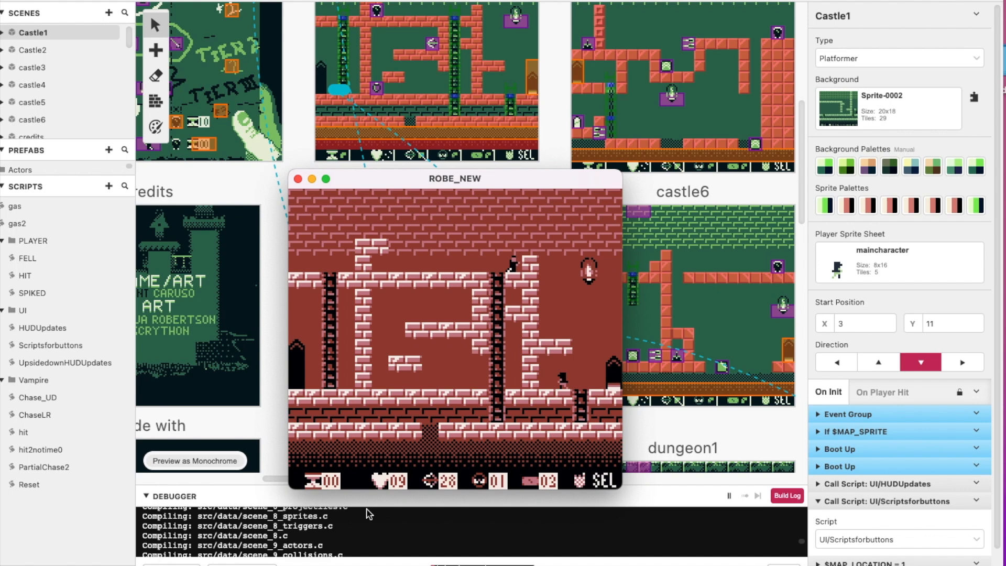
pyautogui.press('Right')
pyautogui.press('shift')
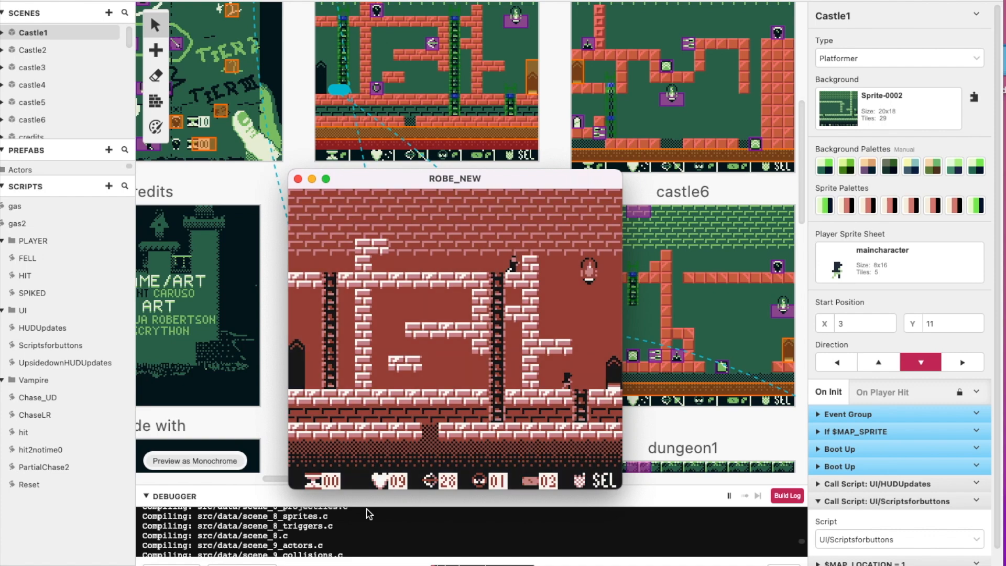